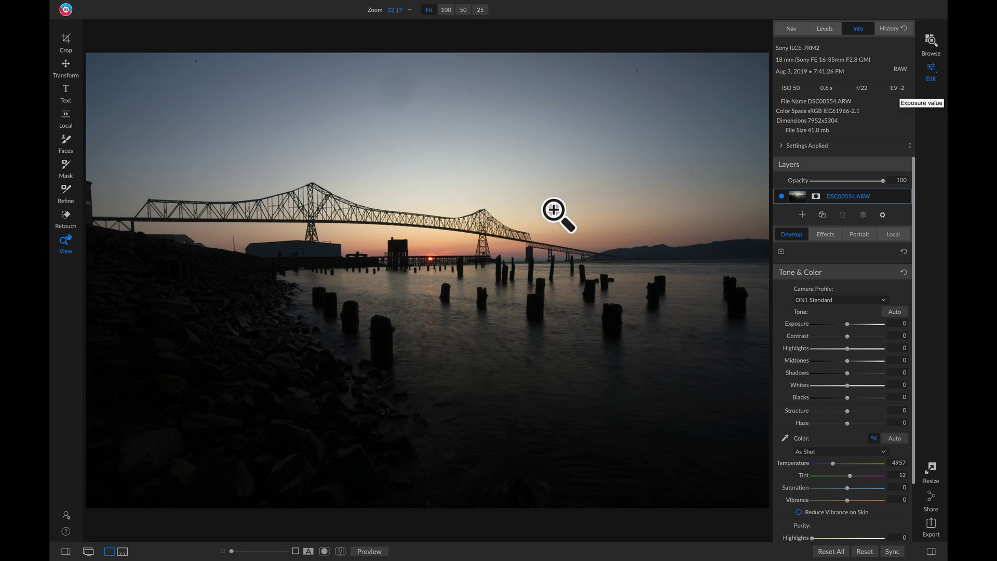
Step: Reveal the filmstrip of bracketed sunset bridge exposures below DSC00554 with Ctrl+Shift+F
key(ctrl+shift+f)
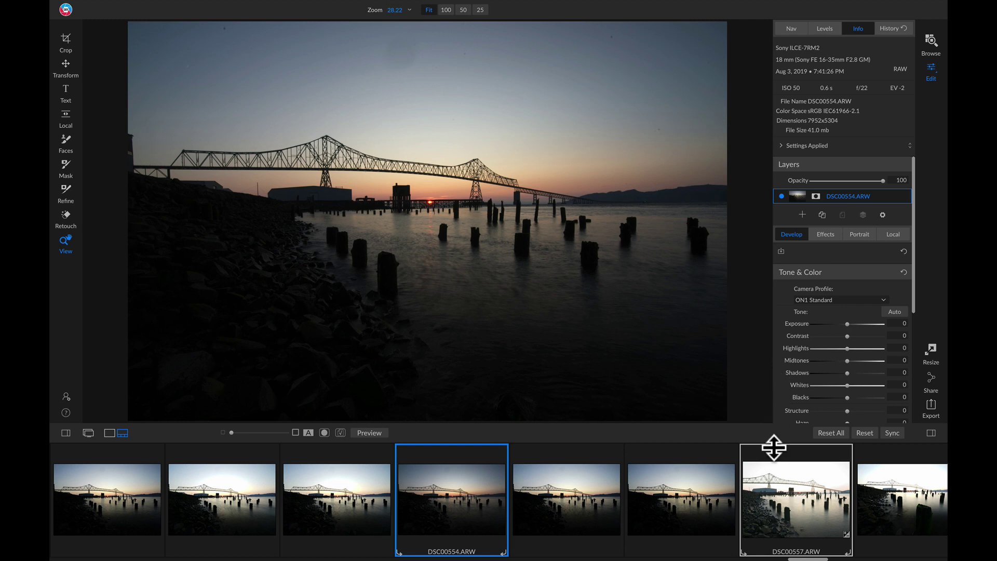
Step: Drag DSC00557 onto the image as a layer, then toggle its visibility to compare
drag(796, 501, 481, 213)
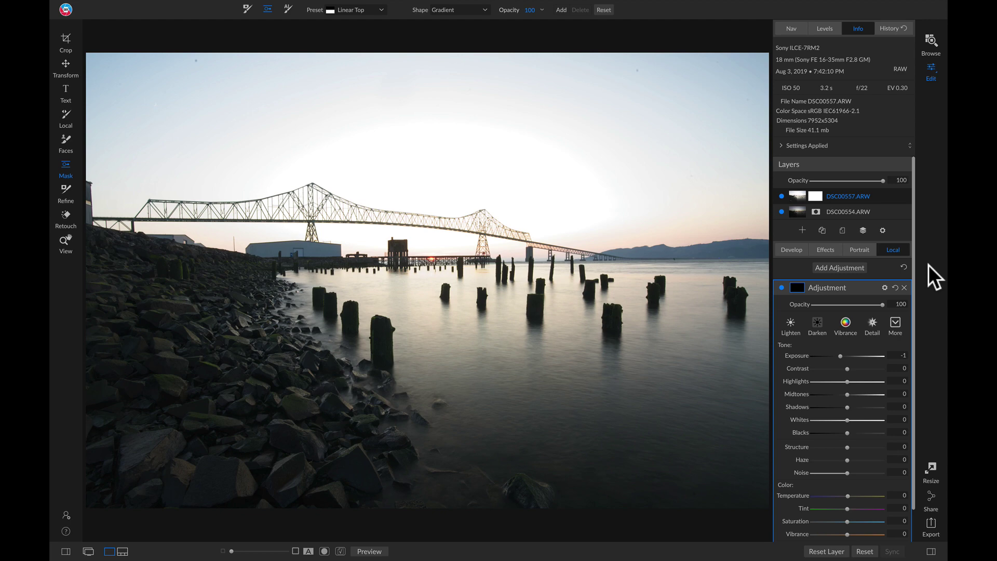
click(782, 196)
click(782, 196)
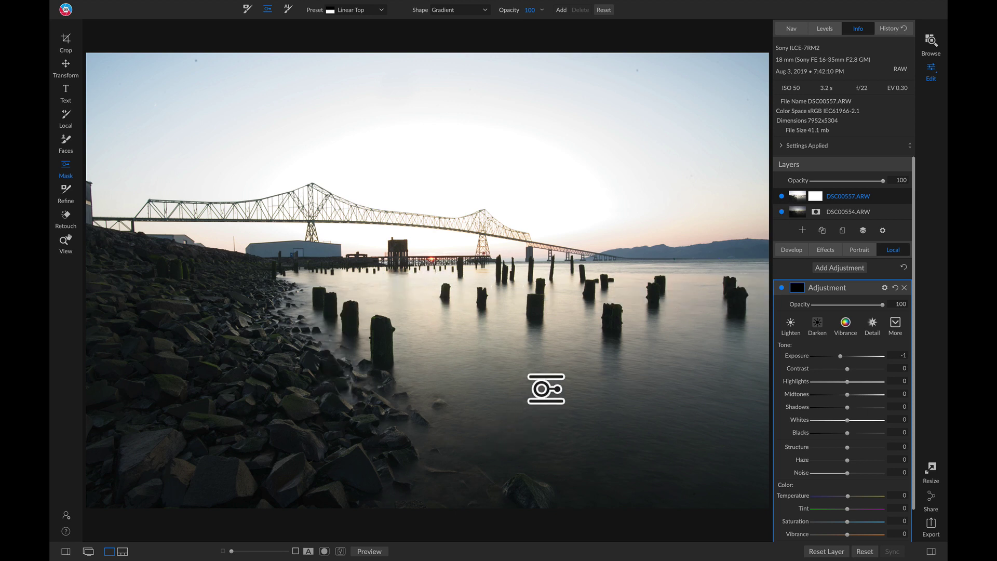
Step: Crop to a tighter 5452.78 × 3637.02-pixel frame around the bridge and pilings
key(z)
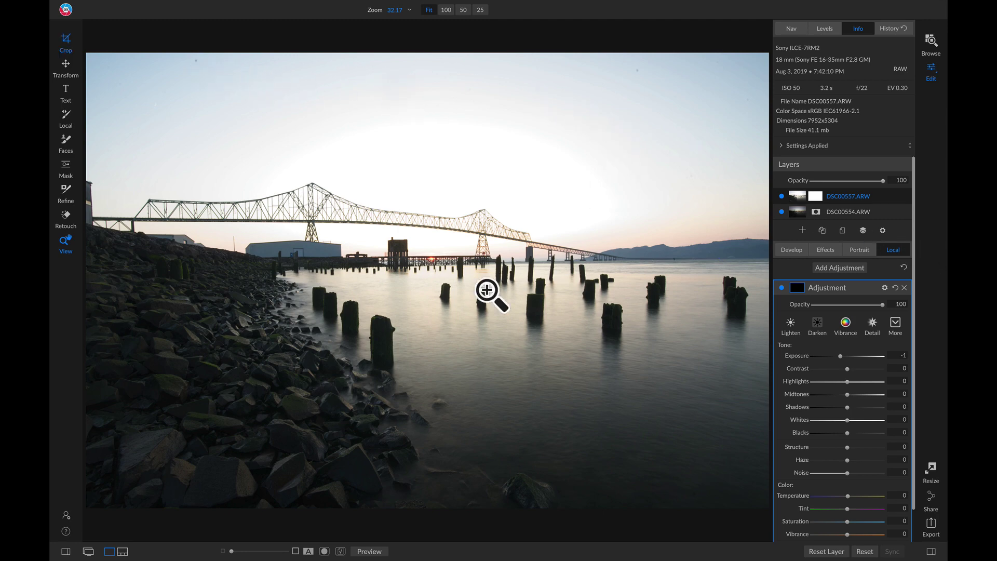
key(c)
drag(86, 49, 218, 123)
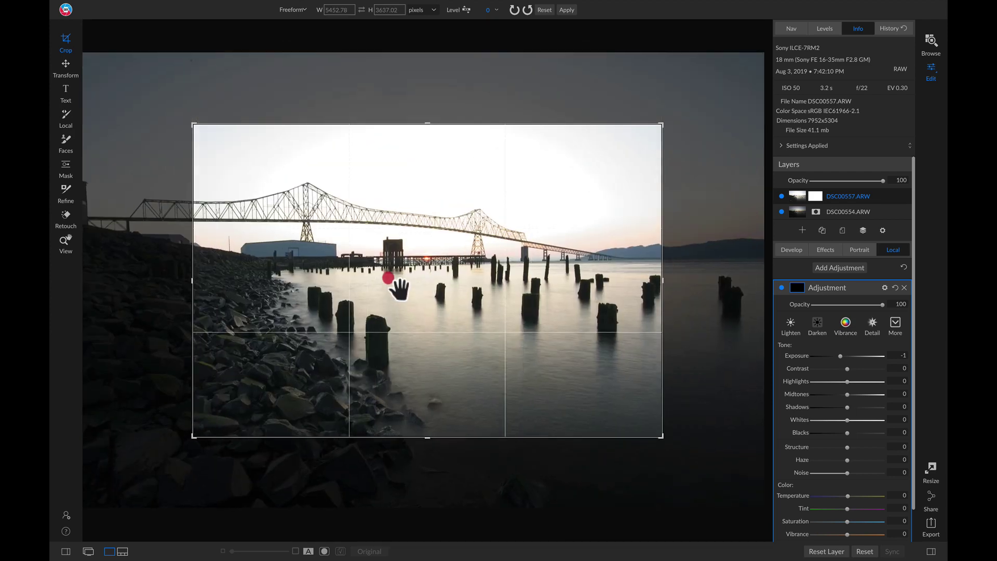
mouse_move(397, 282)
mouse_down()
mouse_move(379, 288)
mouse_move(378, 279)
mouse_up()
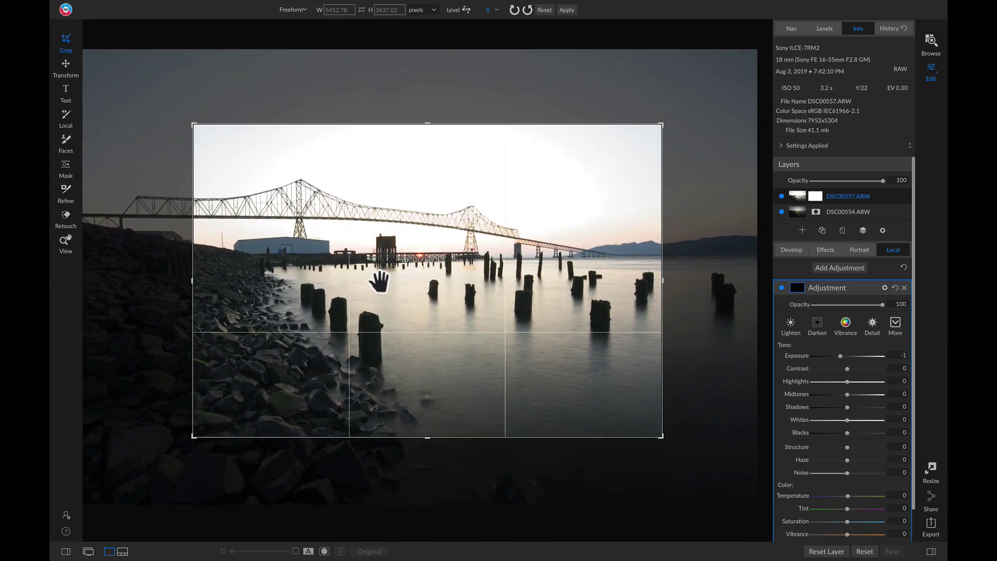
key(z)
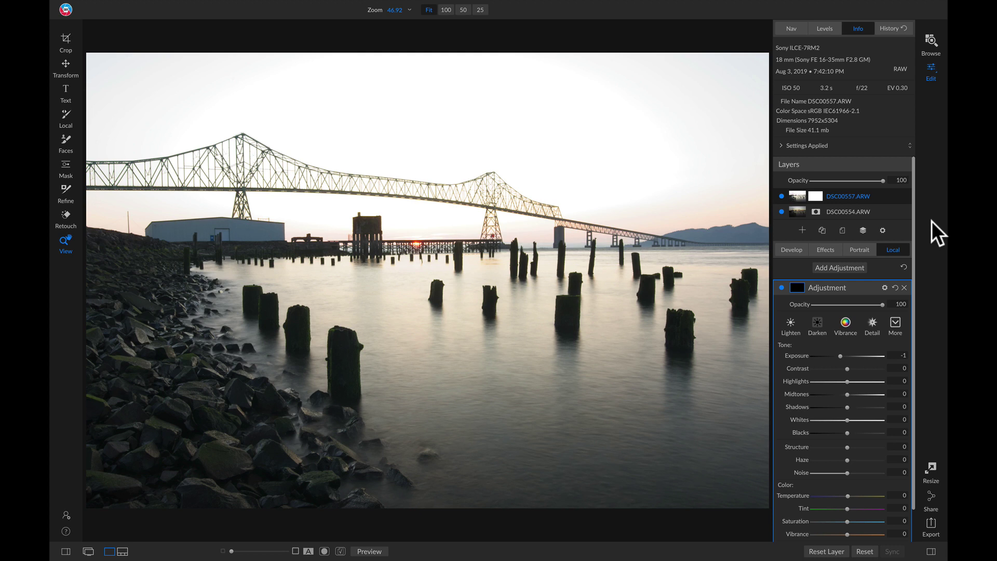
Step: Name the top layer 'Bright' and the bottom layer 'Dark' in the Layers panel
key(v)
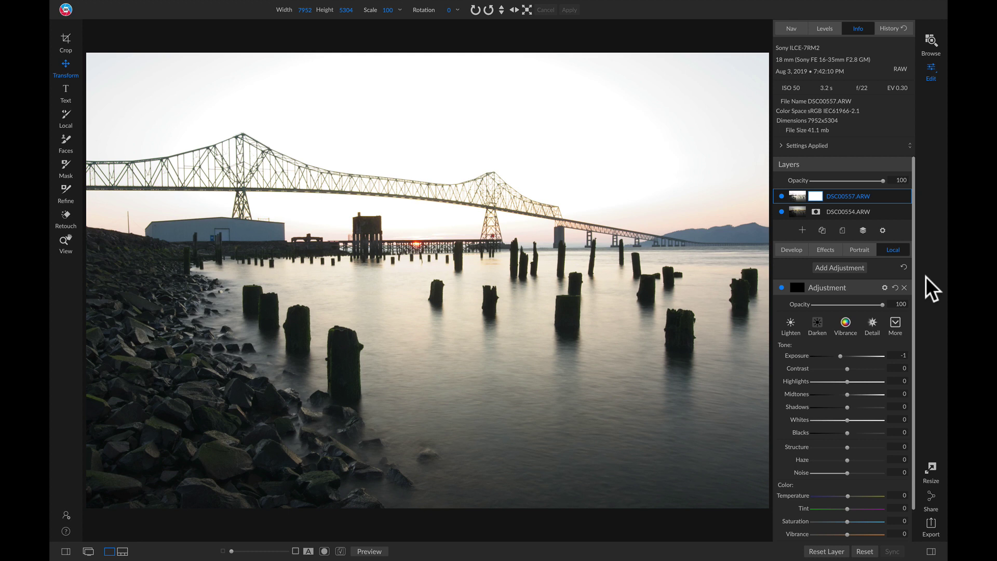
double_click(840, 196)
text(B)
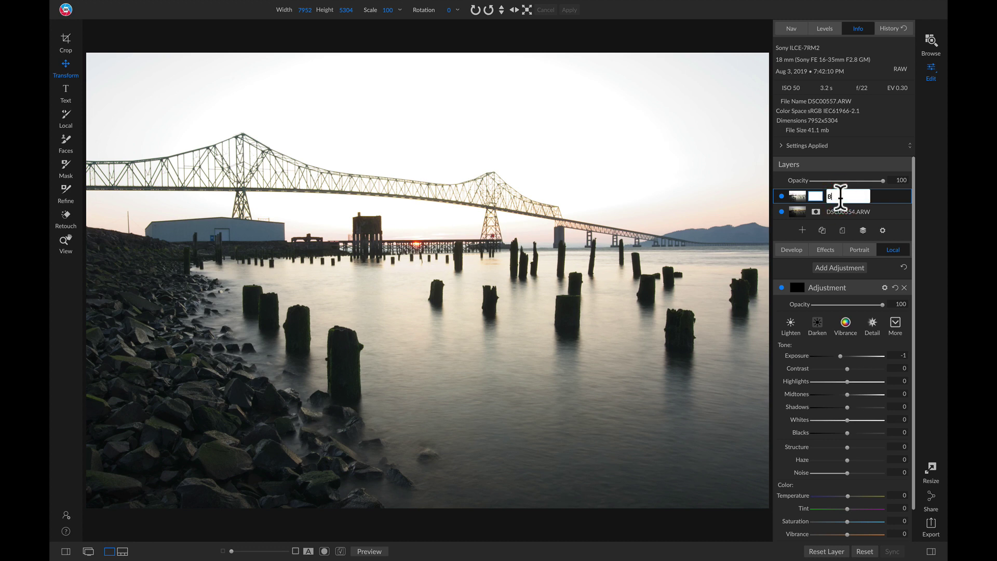
text(right)
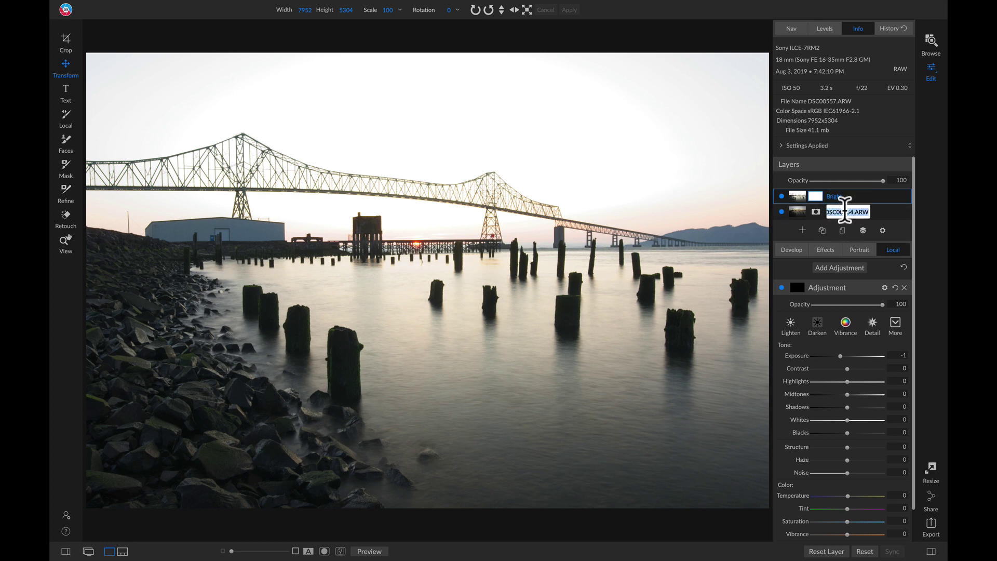
double_click(843, 211)
text(Dark)
key(Return)
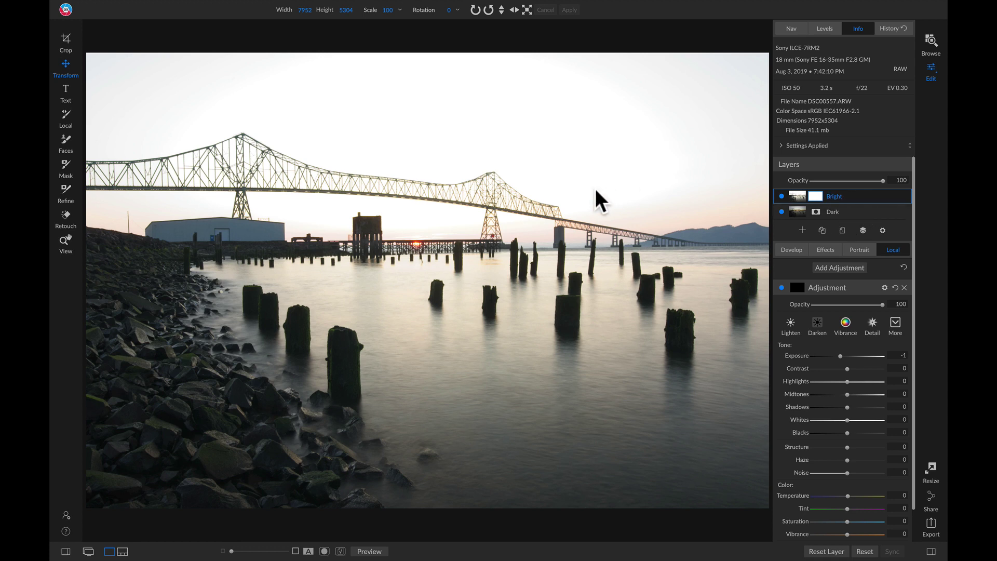
Step: Add a Linear Top gradient mask to Bright at the horizon, widening its soft transition
key(m)
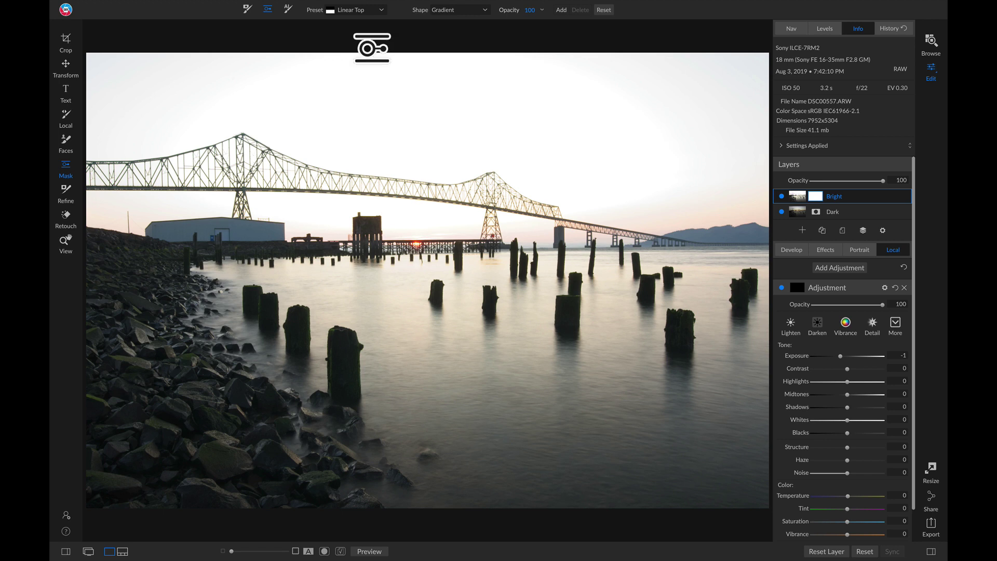
click(371, 10)
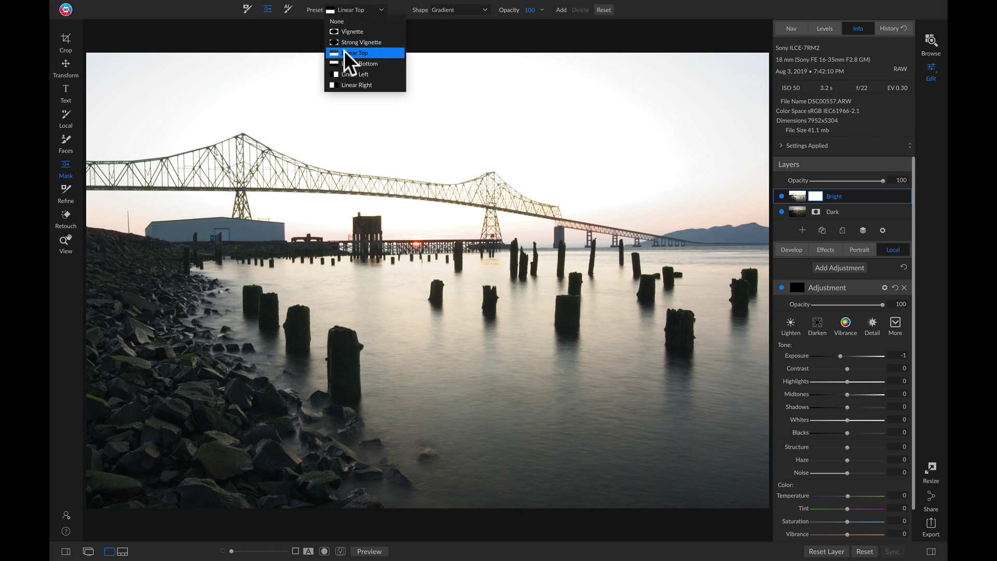
click(358, 53)
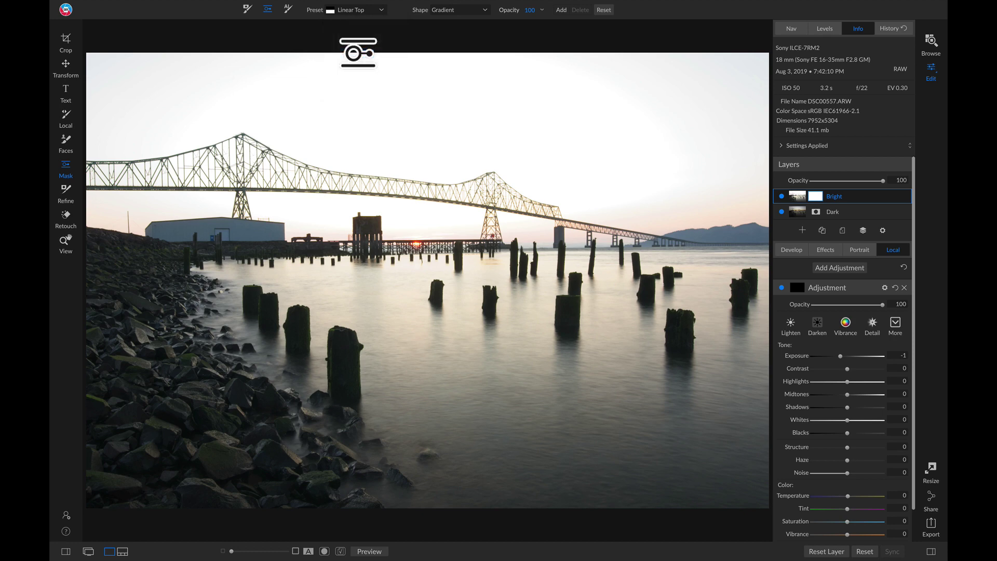
click(420, 245)
drag(420, 245, 419, 253)
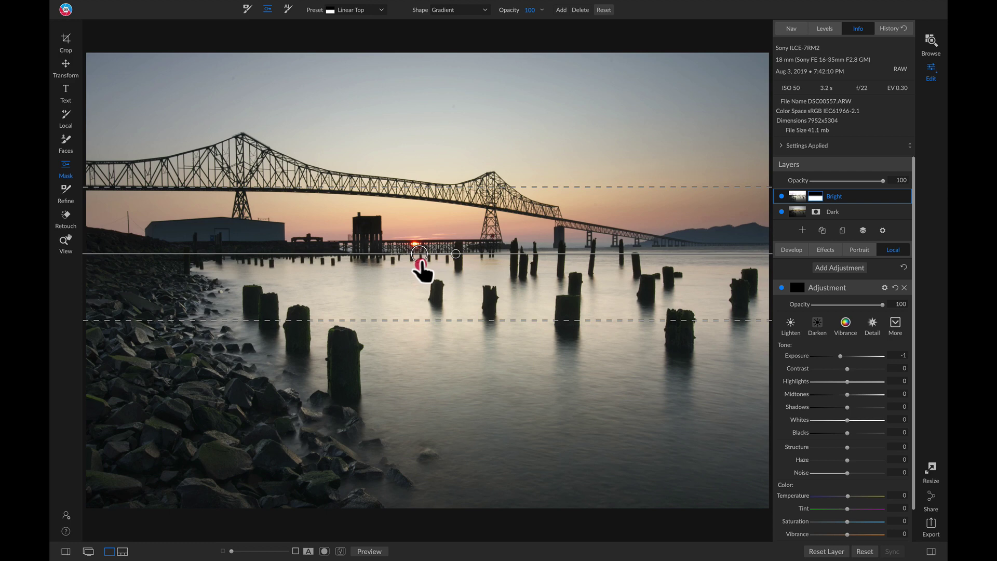
drag(418, 269, 412, 359)
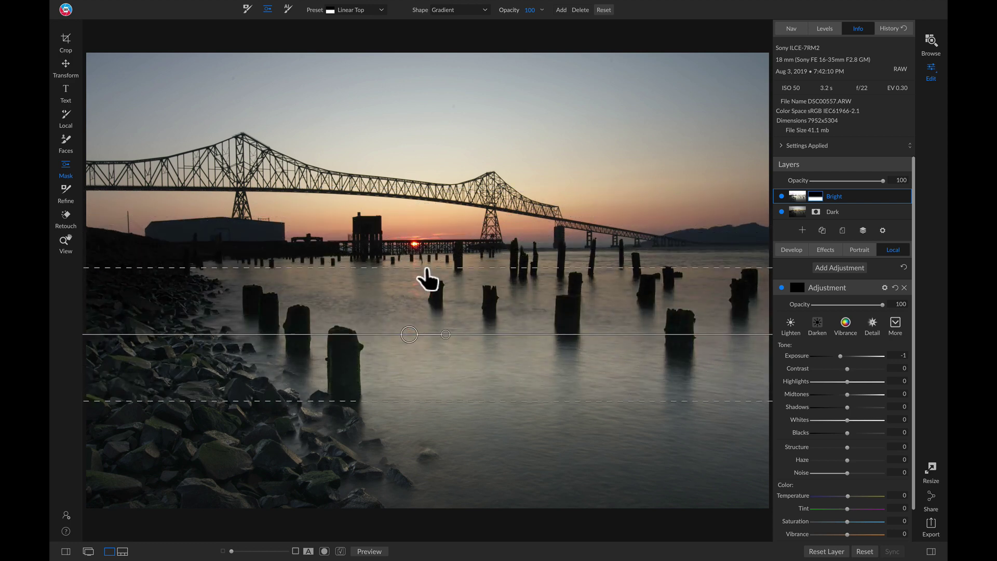
drag(426, 268, 434, 214)
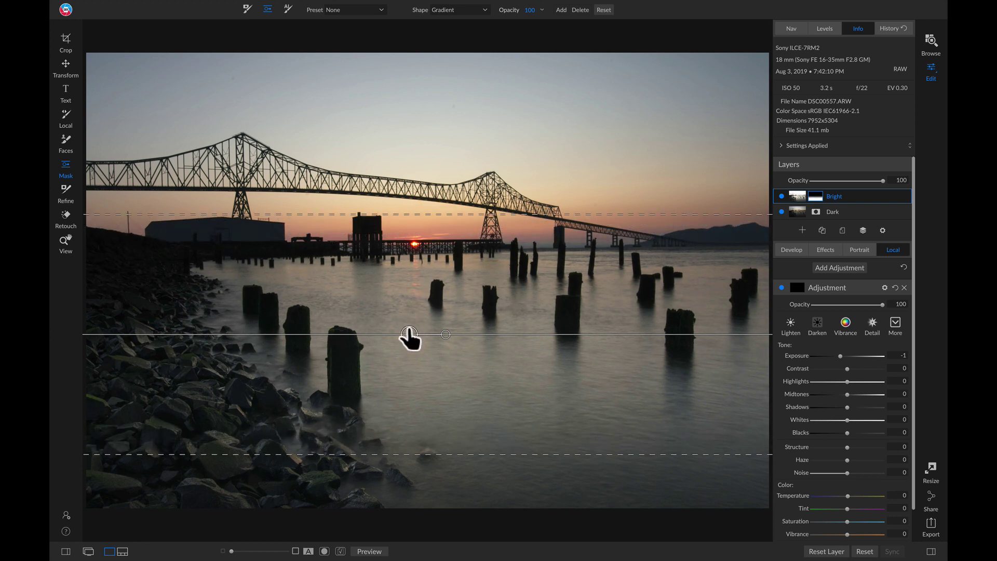
drag(410, 335, 406, 327)
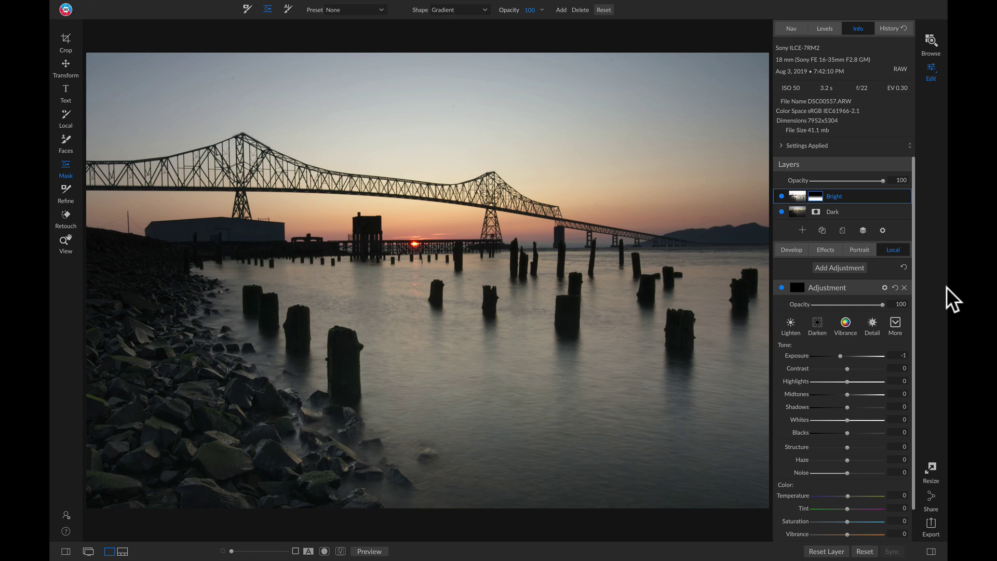
Step: Move the gradient centre up toward the horizon and adjust its transition band
click(781, 195)
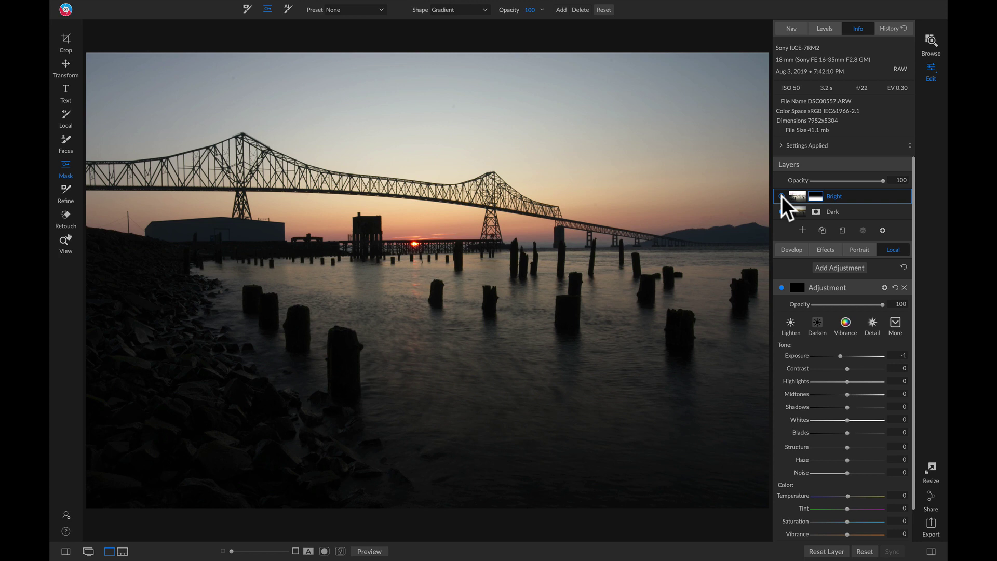
click(781, 195)
click(782, 195)
click(781, 196)
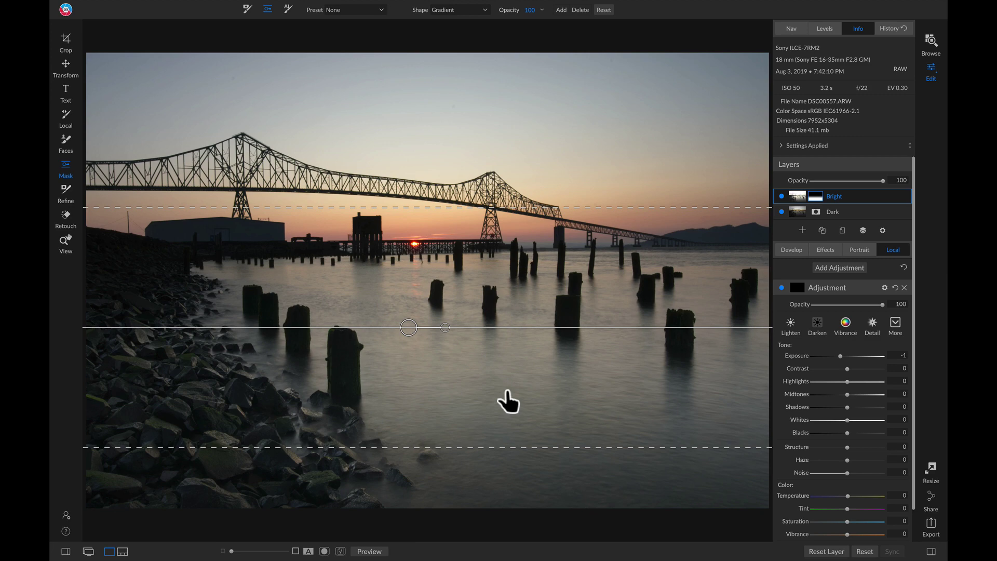
drag(409, 327, 398, 249)
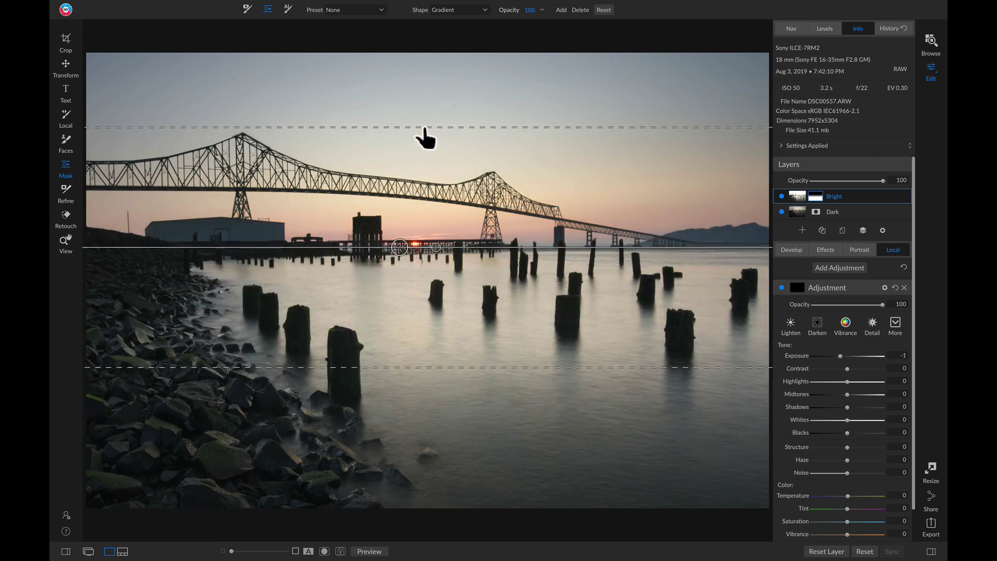
mouse_move(423, 127)
mouse_down()
mouse_move(423, 151)
mouse_move(422, 107)
mouse_move(423, 118)
mouse_up()
drag(397, 247, 390, 240)
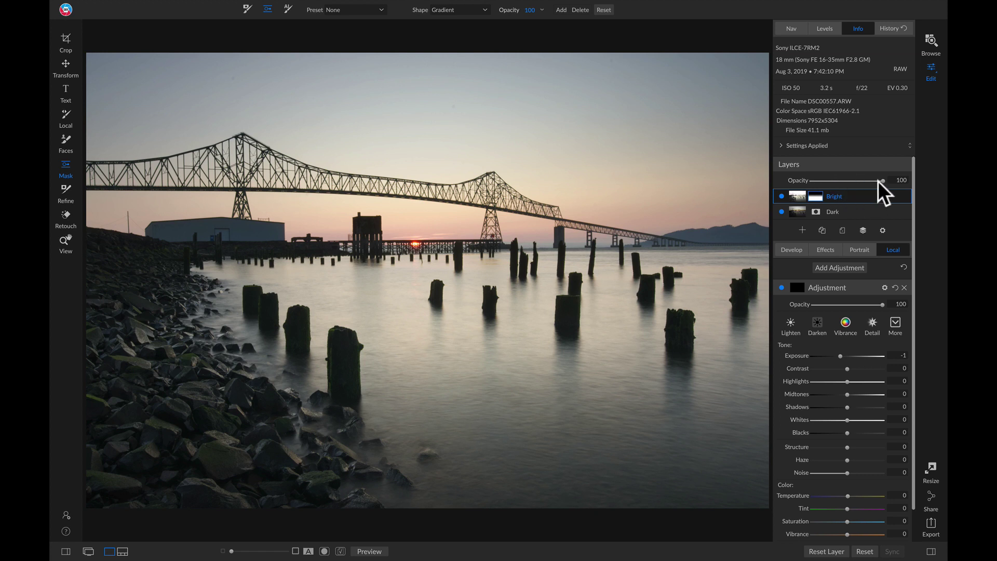
Step: Lower the Bright layer's opacity to 79
mouse_move(883, 181)
mouse_down()
mouse_move(836, 179)
mouse_move(876, 179)
mouse_move(844, 179)
mouse_move(867, 179)
mouse_up()
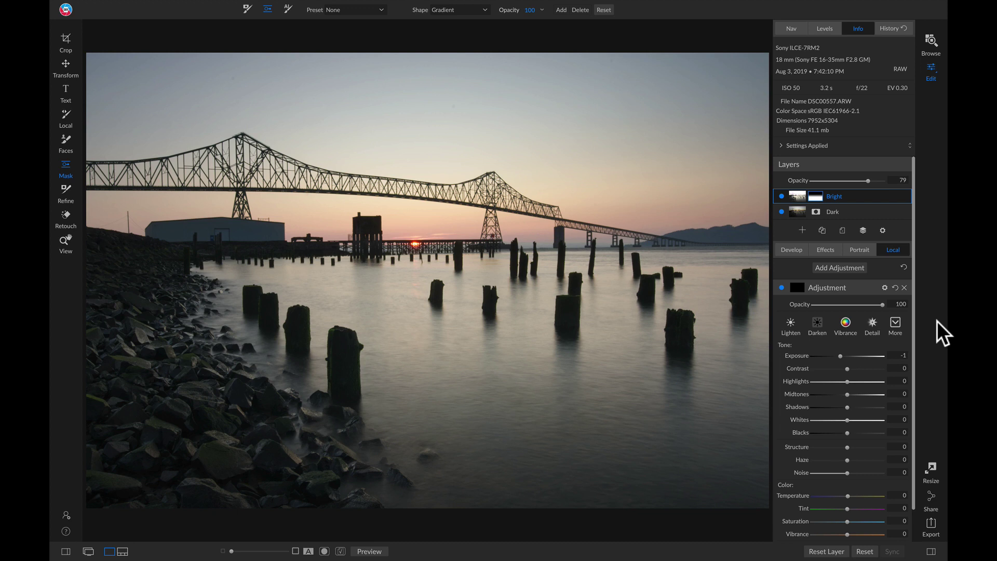
Step: Reset the Bright layer's gradient mask and invert it to solid black
click(815, 195)
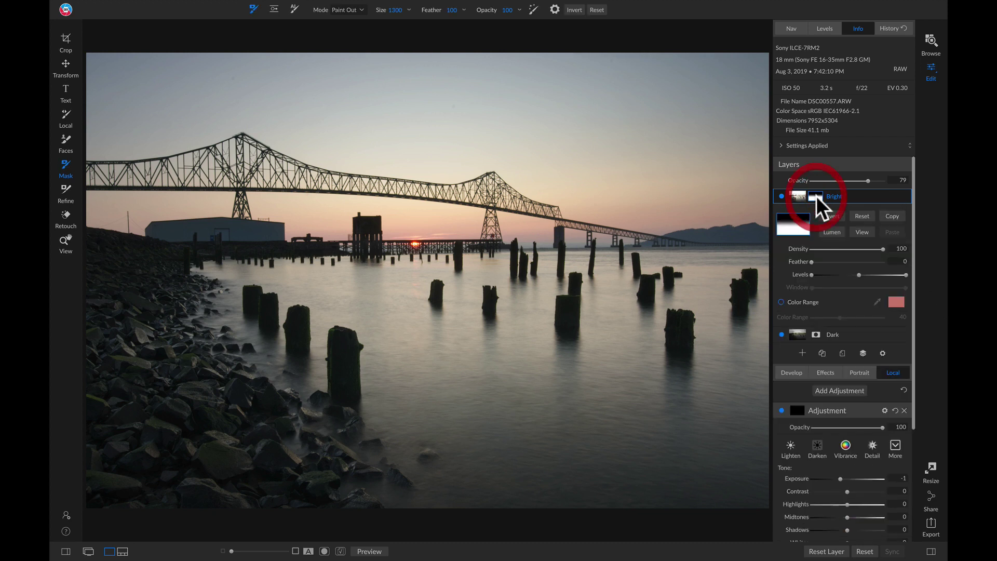
click(861, 216)
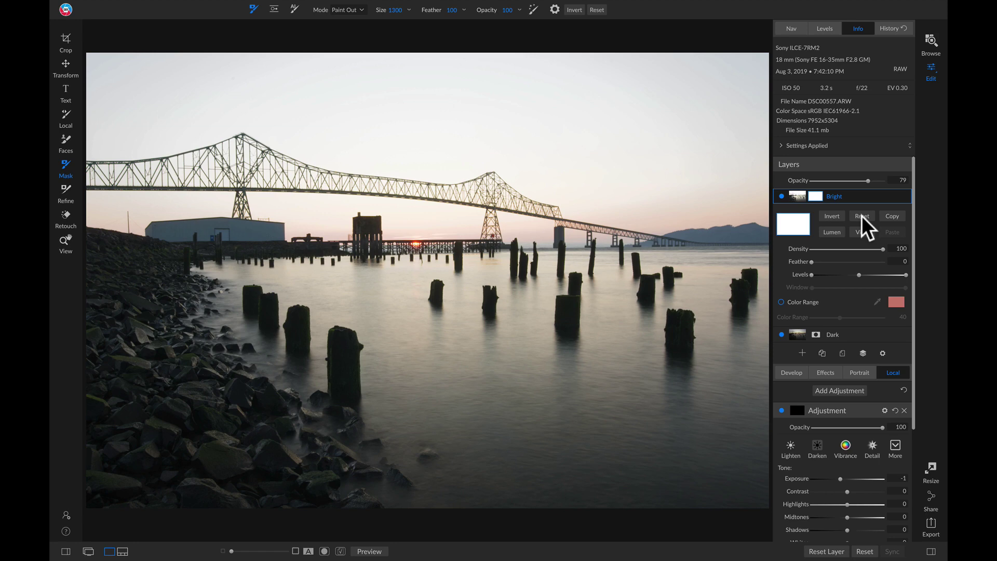
click(832, 216)
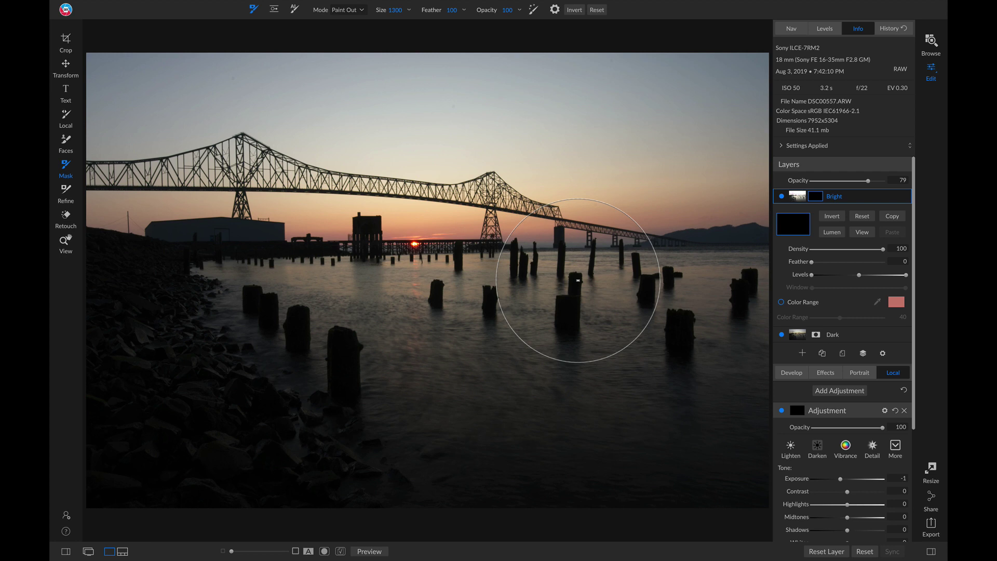
Step: Paint the Bright exposure into the water, rocks and pilings with a Paint In brush at opacity 15
key(x)
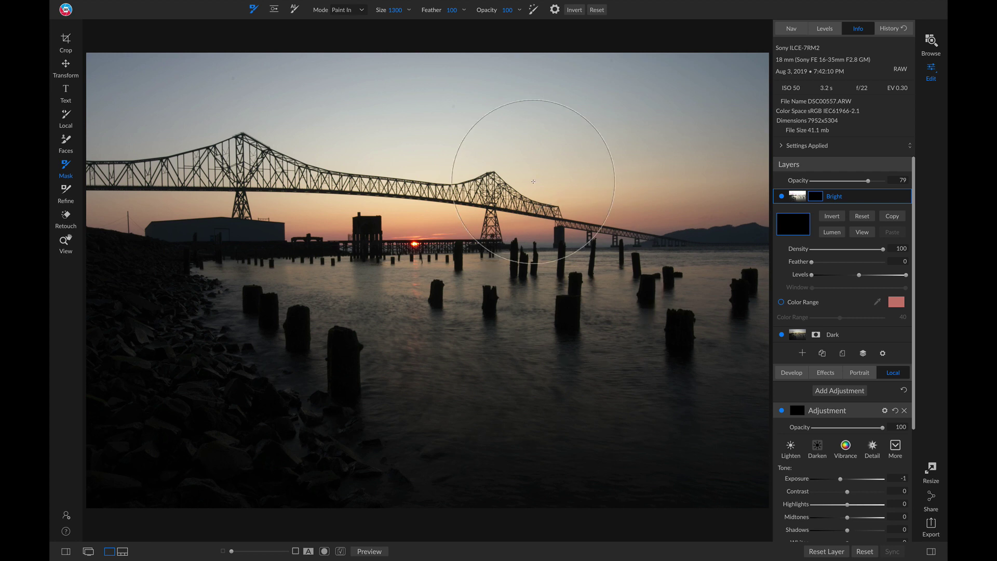
mouse_move(491, 24)
mouse_down()
mouse_move(427, 29)
mouse_move(416, 17)
mouse_up()
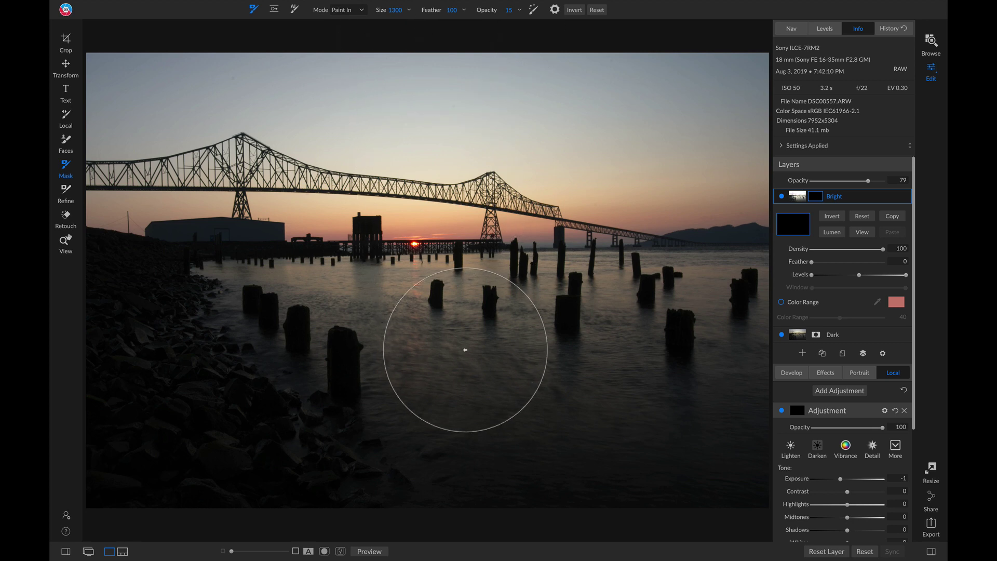
mouse_move(176, 340)
mouse_down()
mouse_move(173, 349)
mouse_move(228, 342)
mouse_move(327, 373)
mouse_move(400, 382)
mouse_move(705, 364)
mouse_move(737, 334)
mouse_move(632, 309)
mouse_move(467, 322)
mouse_up()
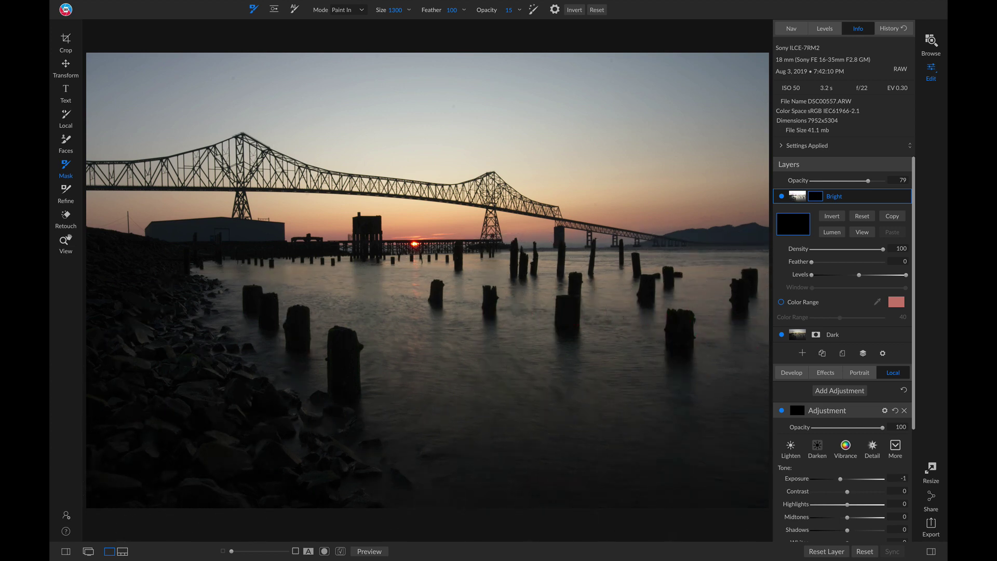
mouse_move(155, 276)
mouse_down()
mouse_move(118, 284)
mouse_move(155, 277)
mouse_move(134, 299)
mouse_move(147, 313)
mouse_move(129, 275)
mouse_move(115, 293)
mouse_move(178, 284)
mouse_move(255, 366)
mouse_move(321, 408)
mouse_move(322, 385)
mouse_move(255, 412)
mouse_move(68, 427)
mouse_move(158, 379)
mouse_move(391, 421)
mouse_move(547, 523)
mouse_move(301, 334)
mouse_move(579, 324)
mouse_move(715, 331)
mouse_move(729, 371)
mouse_move(638, 428)
mouse_move(338, 419)
mouse_move(377, 450)
mouse_move(651, 467)
mouse_move(778, 445)
mouse_up()
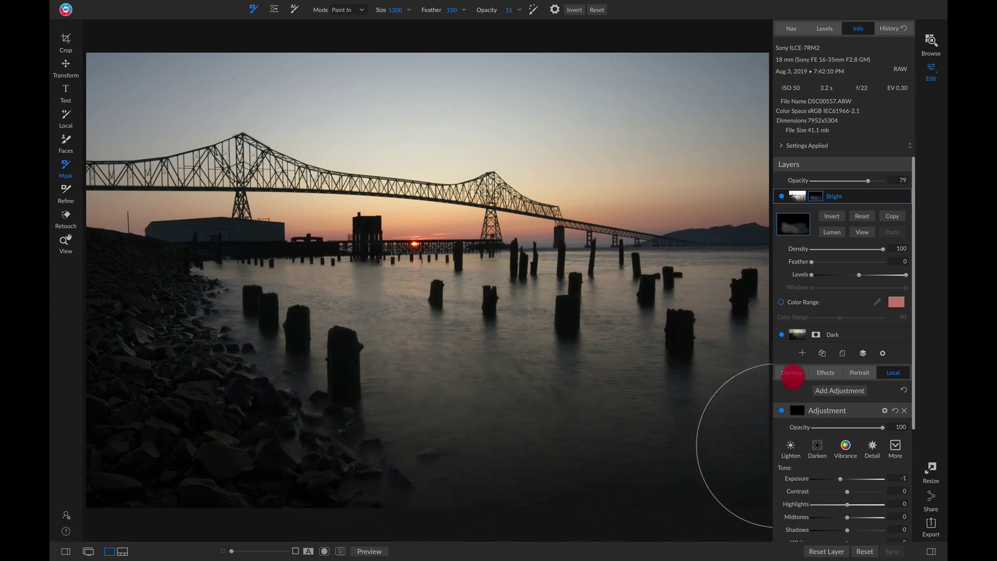
drag(793, 377, 789, 377)
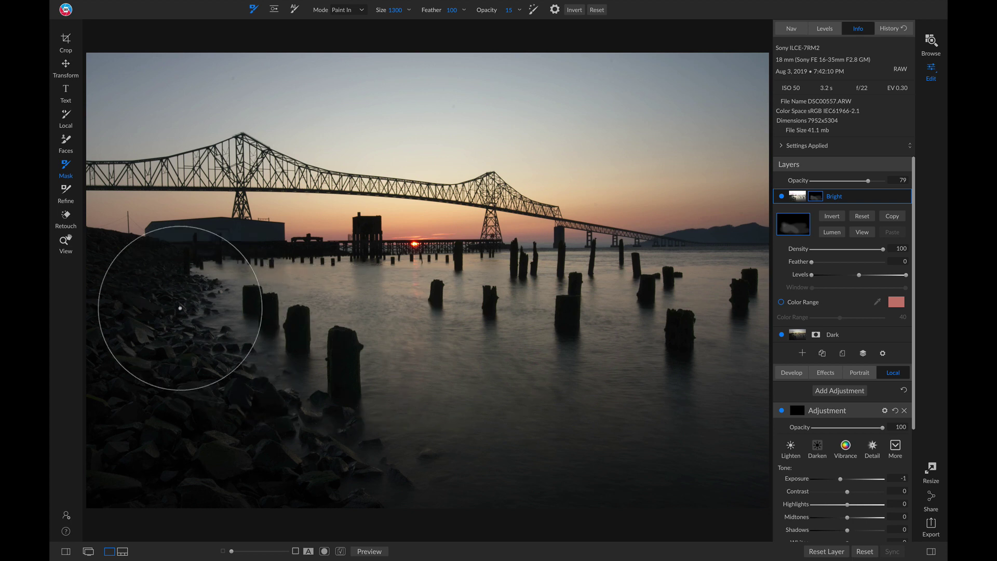
mouse_move(274, 465)
mouse_down()
mouse_move(323, 485)
mouse_move(130, 407)
mouse_move(271, 365)
mouse_move(456, 363)
mouse_move(475, 345)
mouse_move(692, 322)
mouse_move(669, 445)
mouse_up()
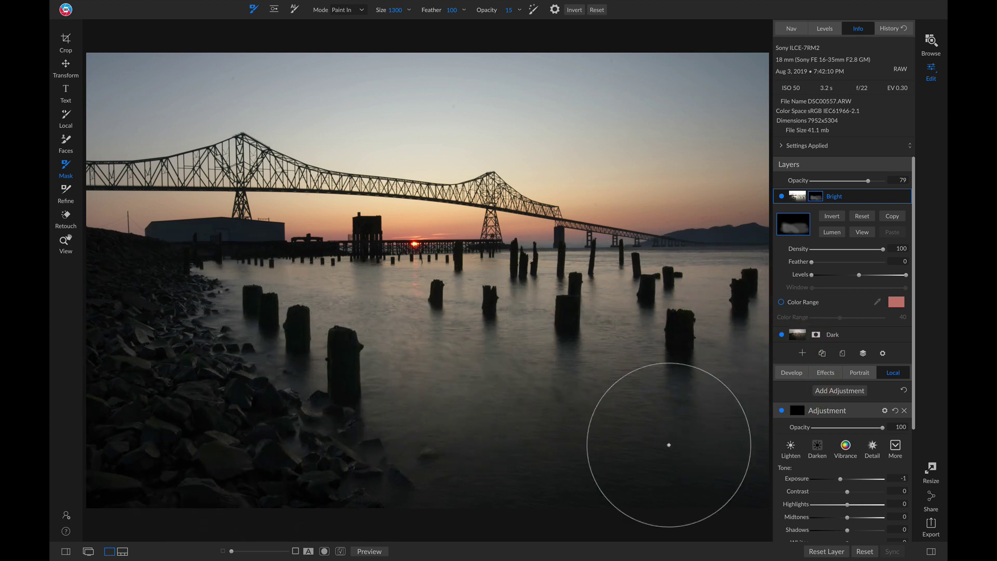
click(484, 451)
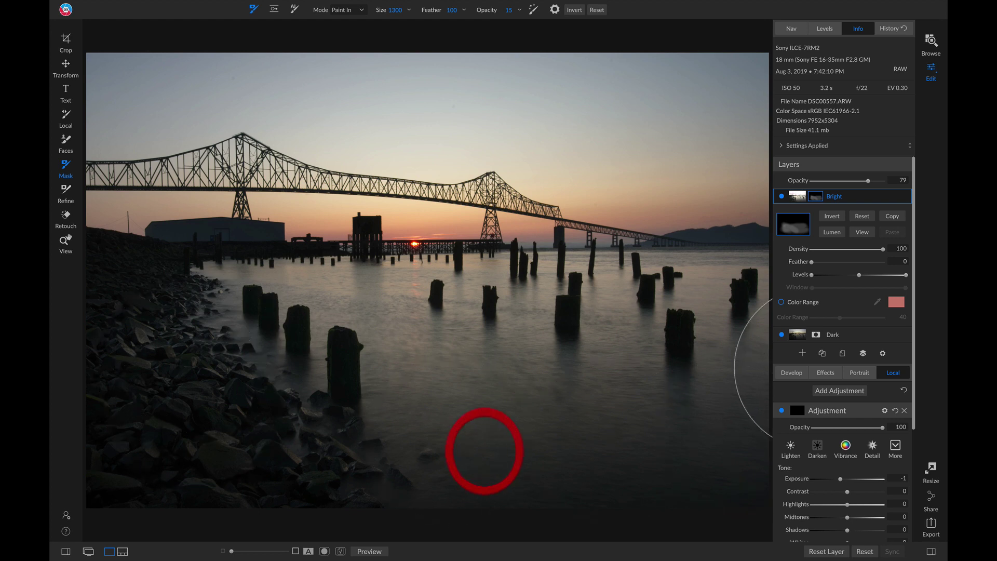
mouse_move(484, 451)
mouse_down()
mouse_move(618, 350)
mouse_move(374, 470)
mouse_move(115, 360)
mouse_move(833, 334)
mouse_move(115, 311)
mouse_up()
click(750, 382)
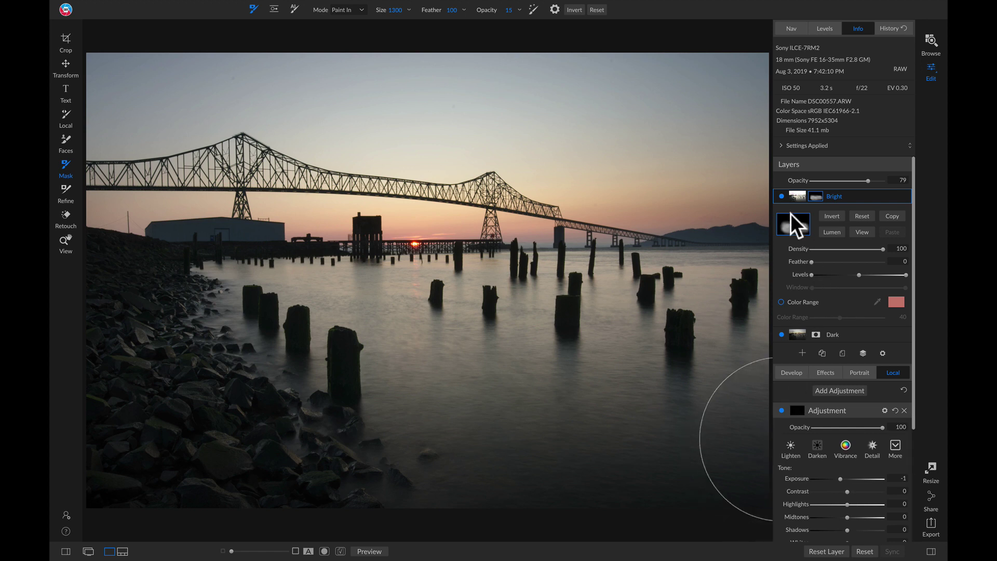
Step: Paint more of the Bright exposure into the water, toggling the layer to check the blend
click(781, 195)
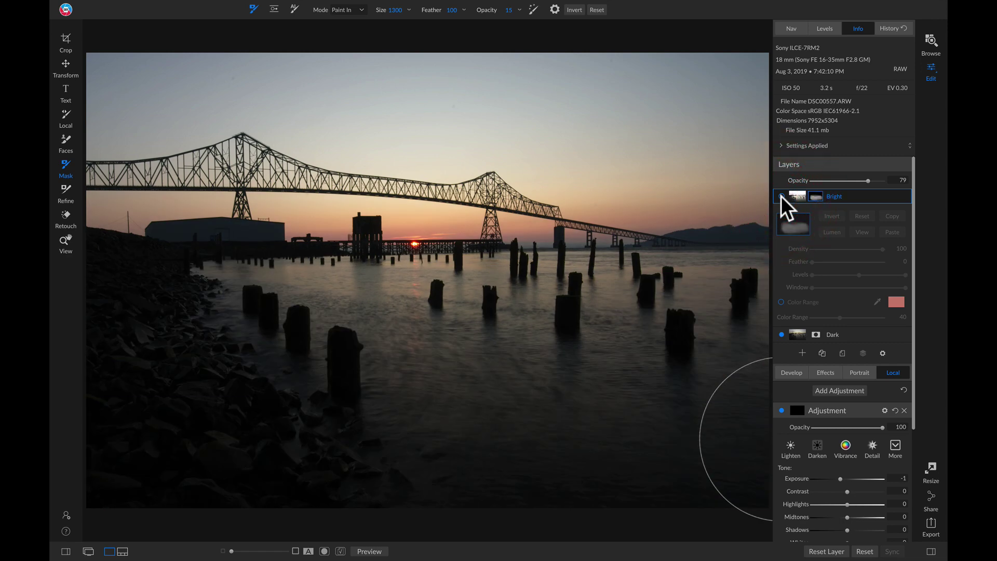
click(781, 195)
click(781, 195)
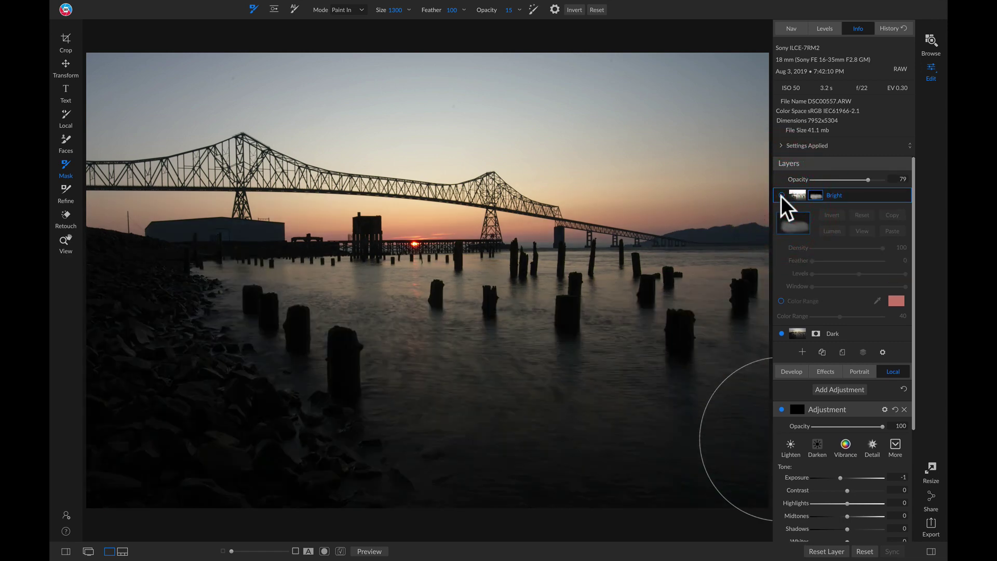
click(781, 196)
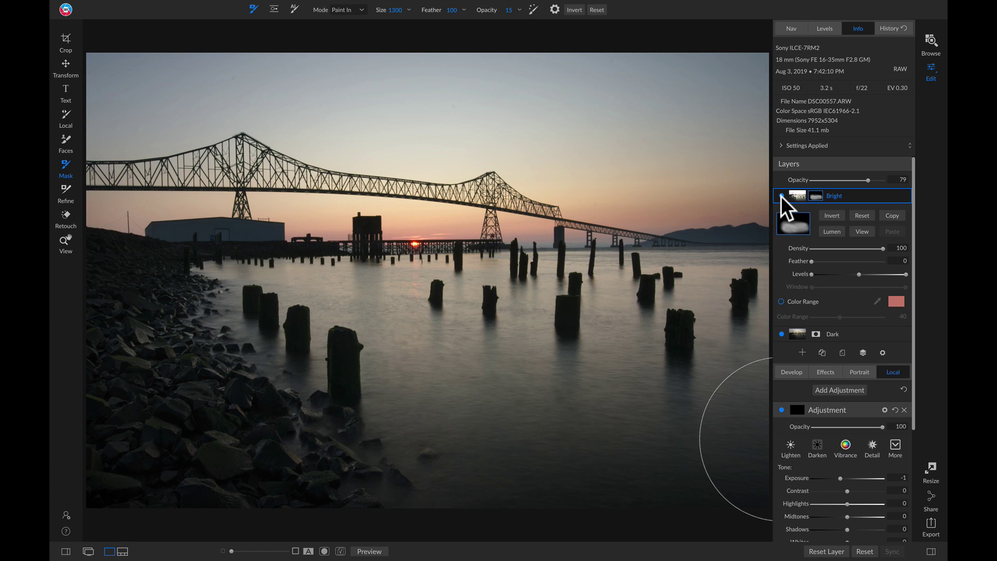
mouse_move(374, 262)
mouse_down()
mouse_move(630, 502)
mouse_move(176, 329)
mouse_move(478, 455)
mouse_move(493, 329)
mouse_move(388, 456)
mouse_move(460, 487)
mouse_up()
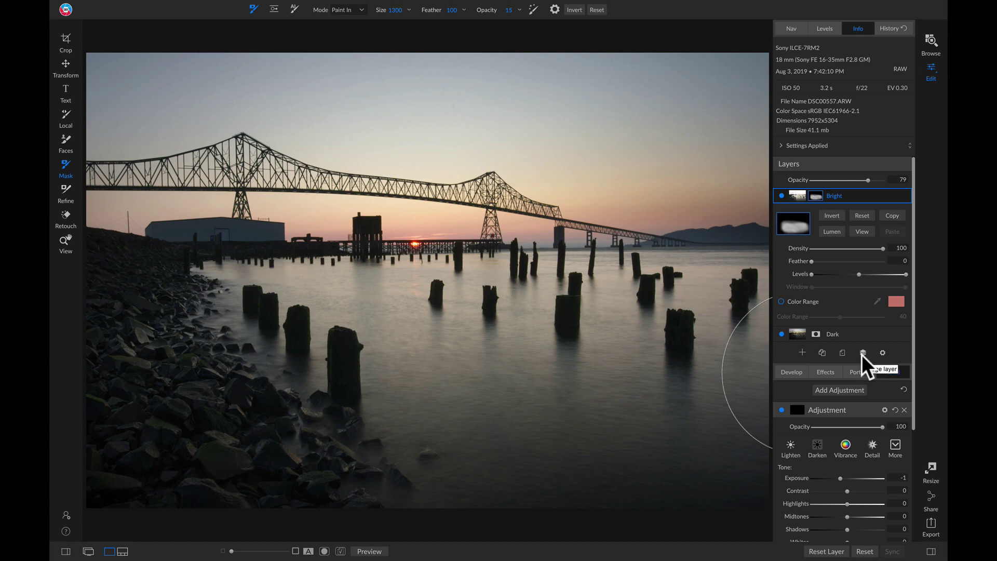
click(782, 195)
click(782, 195)
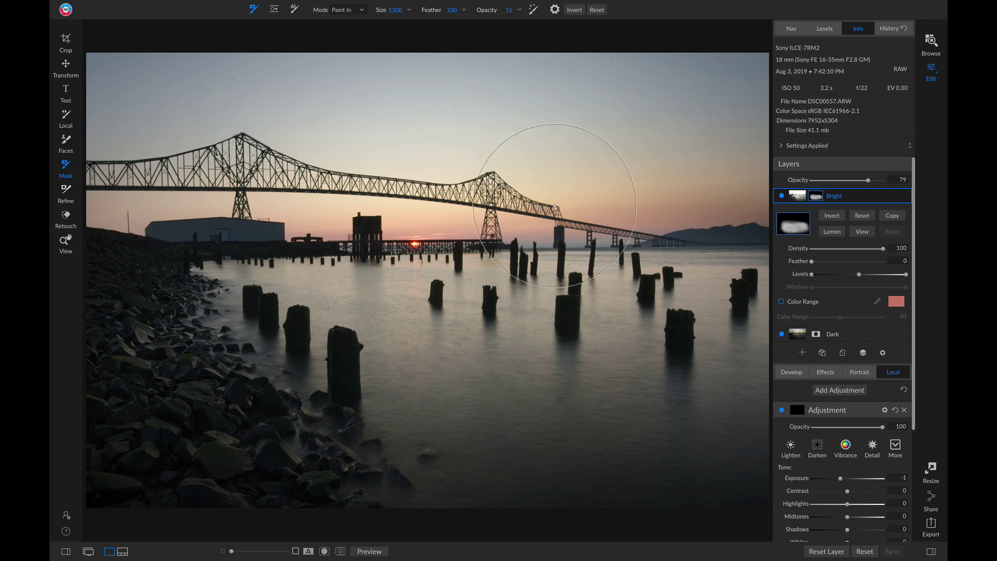
Step: Create a New Stamped Layer from the Bright layer's context menu
right_click(859, 193)
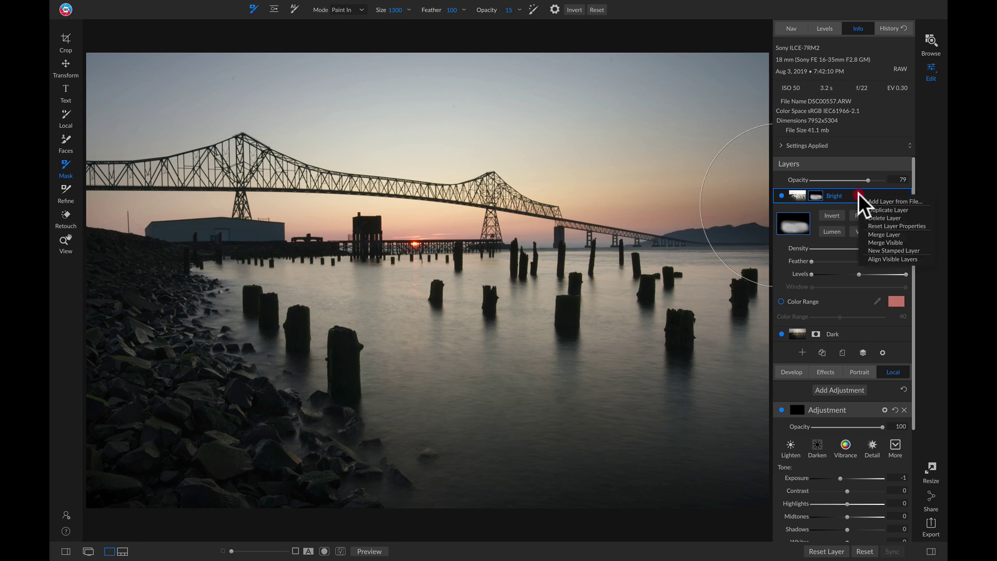
click(895, 250)
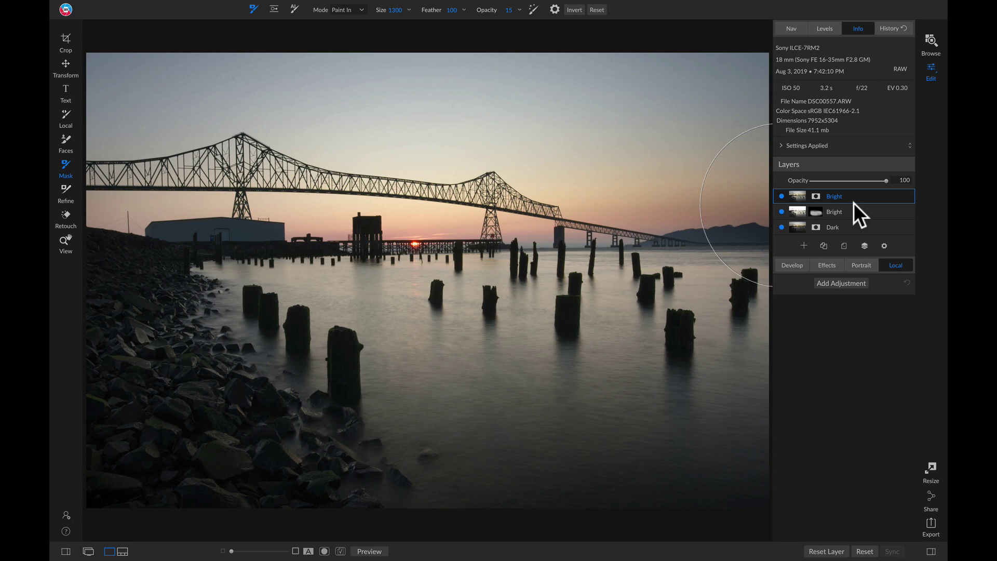
Step: Try darkening the stamped layer's global exposure, then reset Exposure back to 0
click(792, 265)
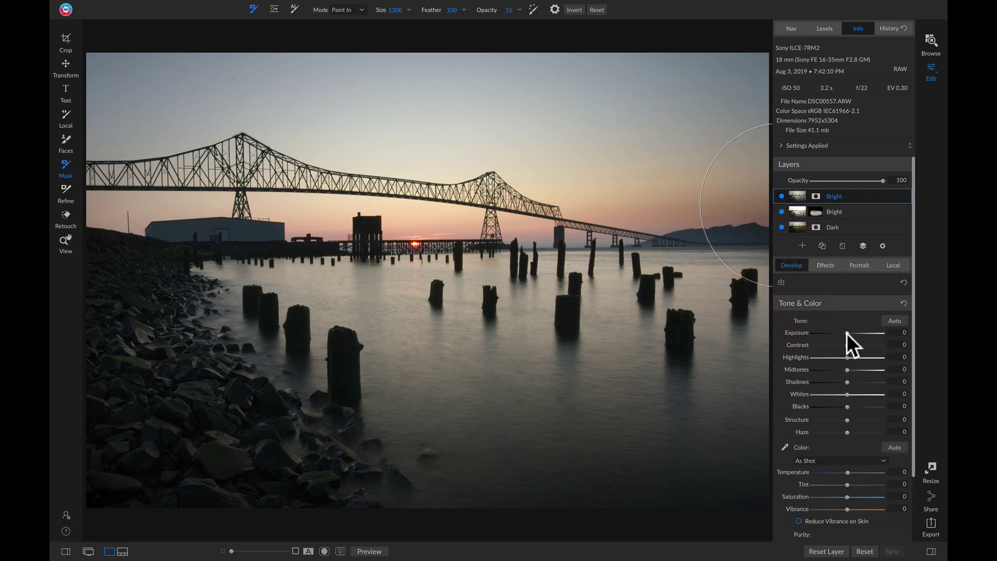
mouse_move(846, 333)
mouse_down()
mouse_move(836, 335)
mouse_move(849, 335)
mouse_up()
double_click(795, 332)
Step: Add a Darken local gradient, levelled and widened across the horizon, with Saturation raised to 40
click(893, 268)
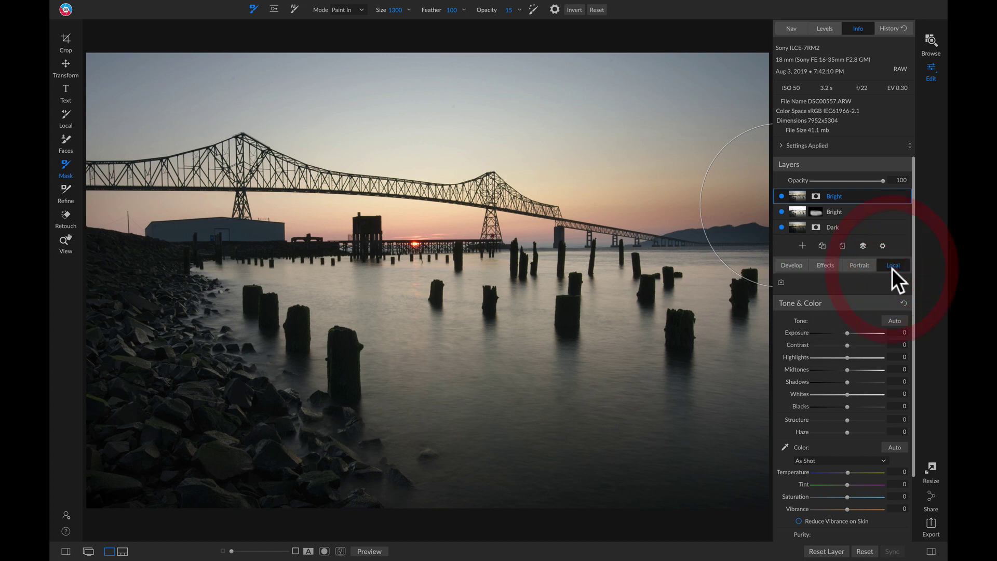
click(820, 337)
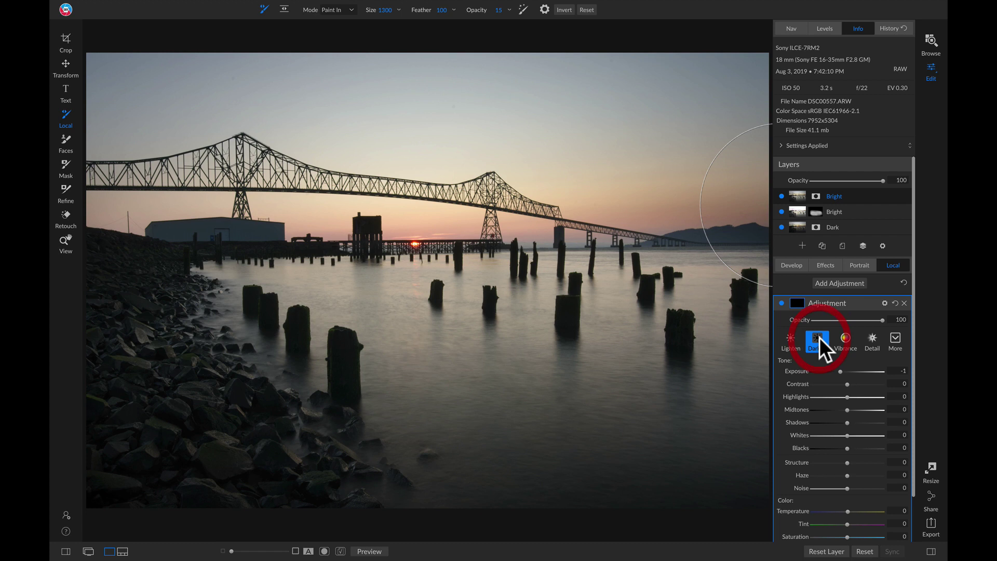
key(shift+k)
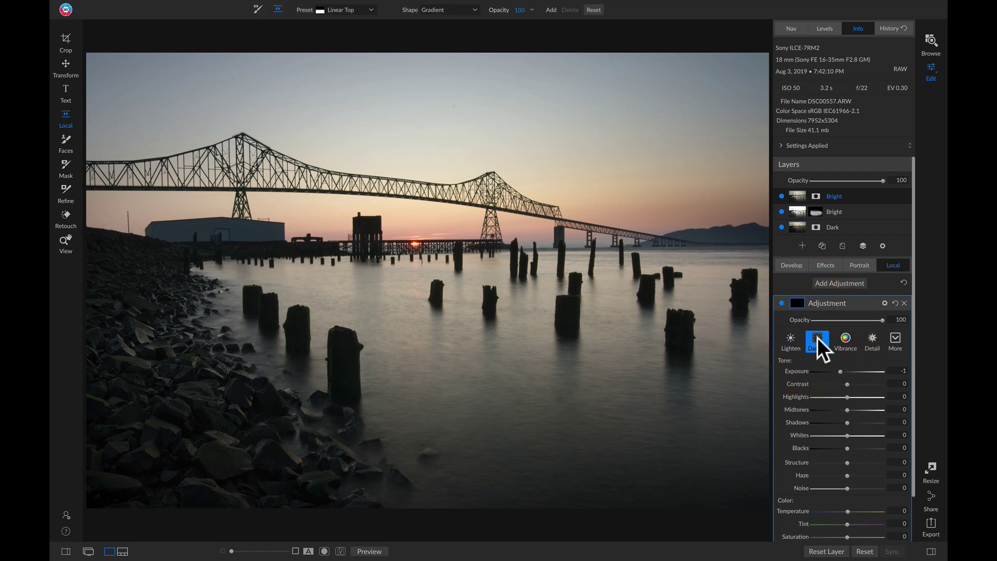
click(379, 249)
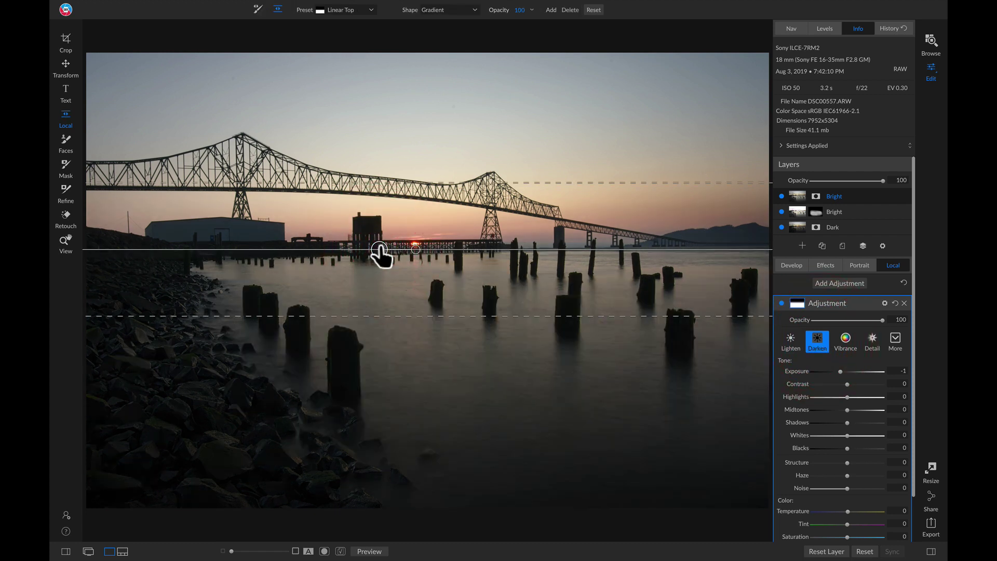
click(363, 274)
drag(365, 274, 285, 247)
drag(372, 181, 373, 68)
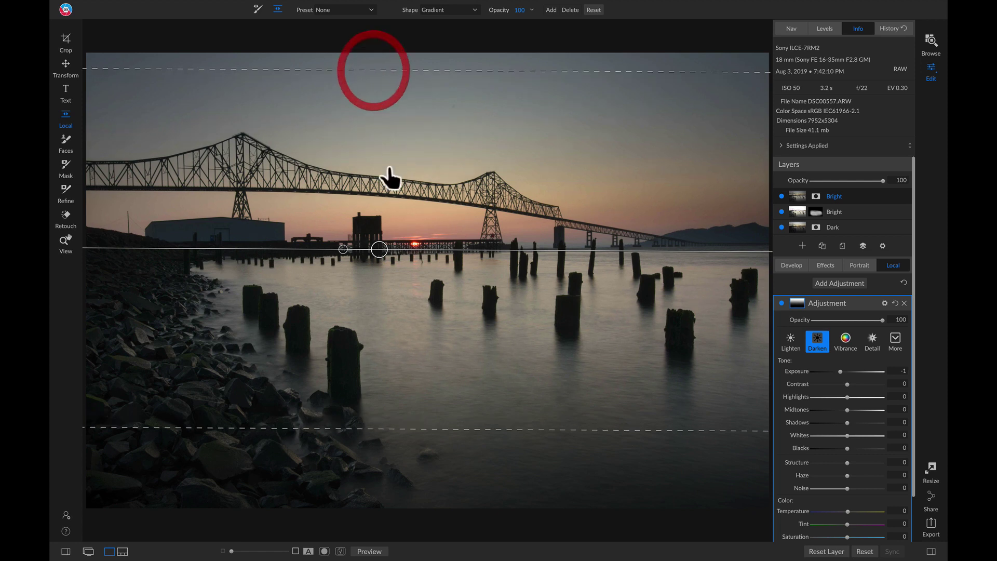
click(375, 243)
scroll(819, 414, down, 2)
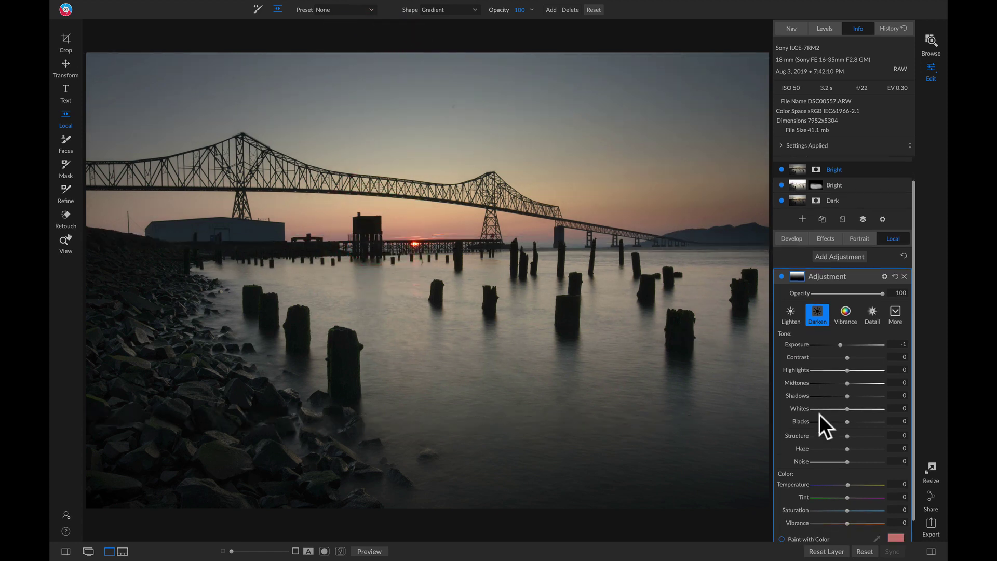
drag(847, 490, 861, 491)
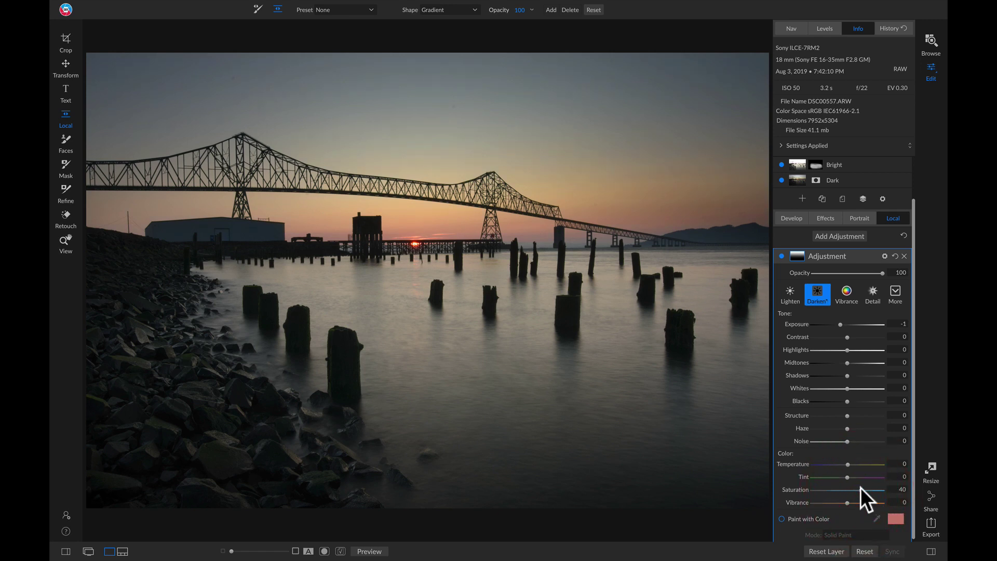
Step: Add a LUTs effect set to the Keen Color Grading LUT, toggling it off and on to compare
click(826, 217)
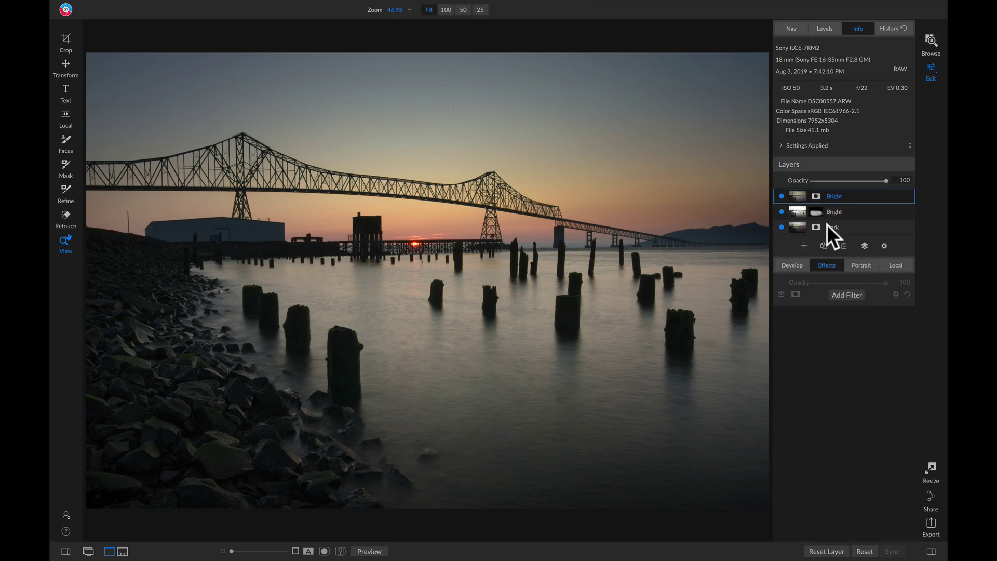
click(840, 292)
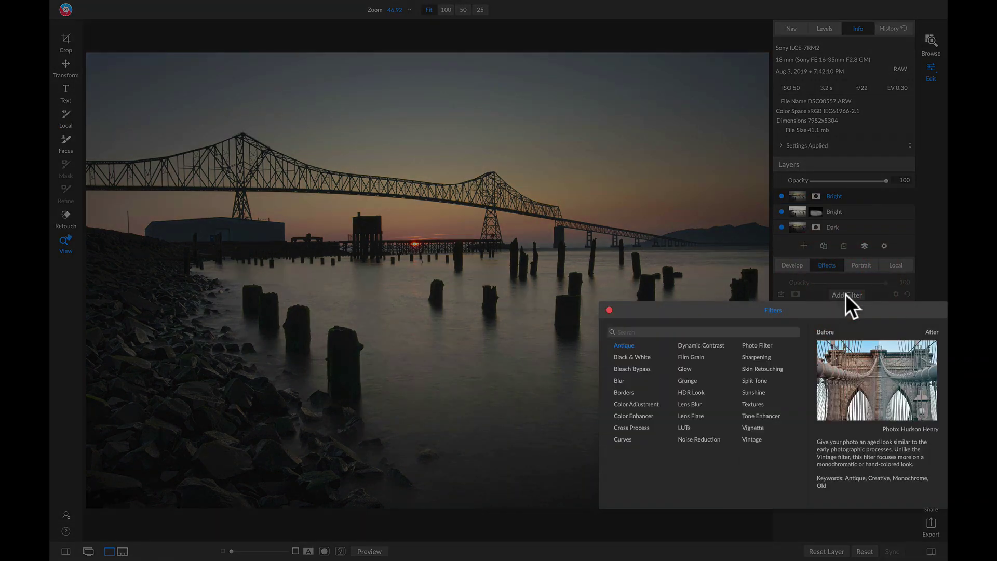
click(685, 428)
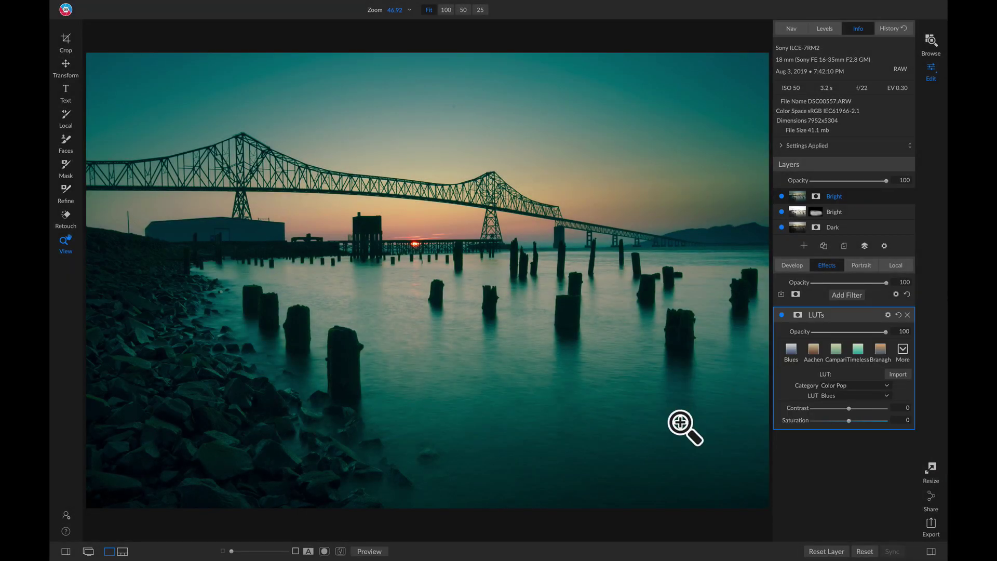
click(902, 347)
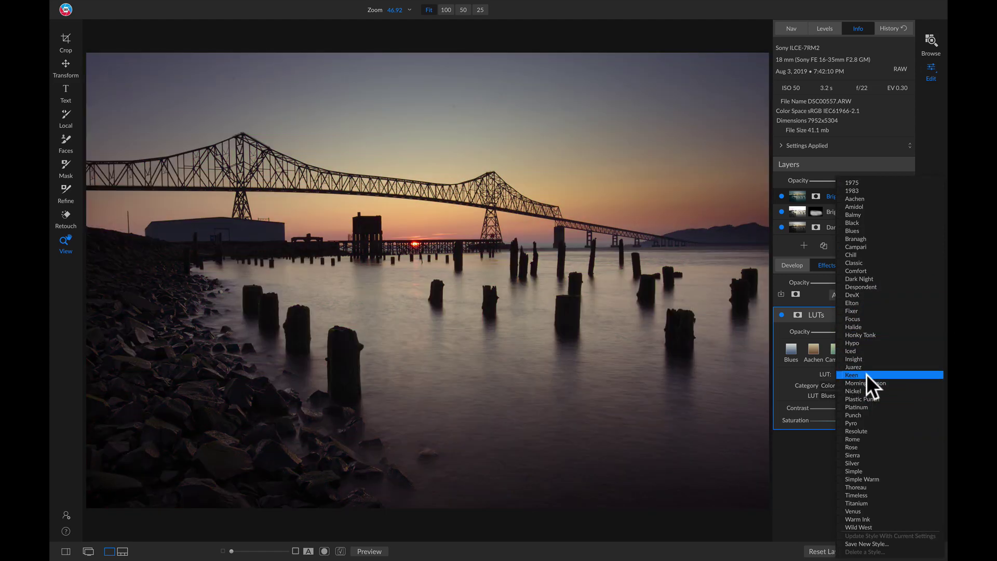
click(860, 375)
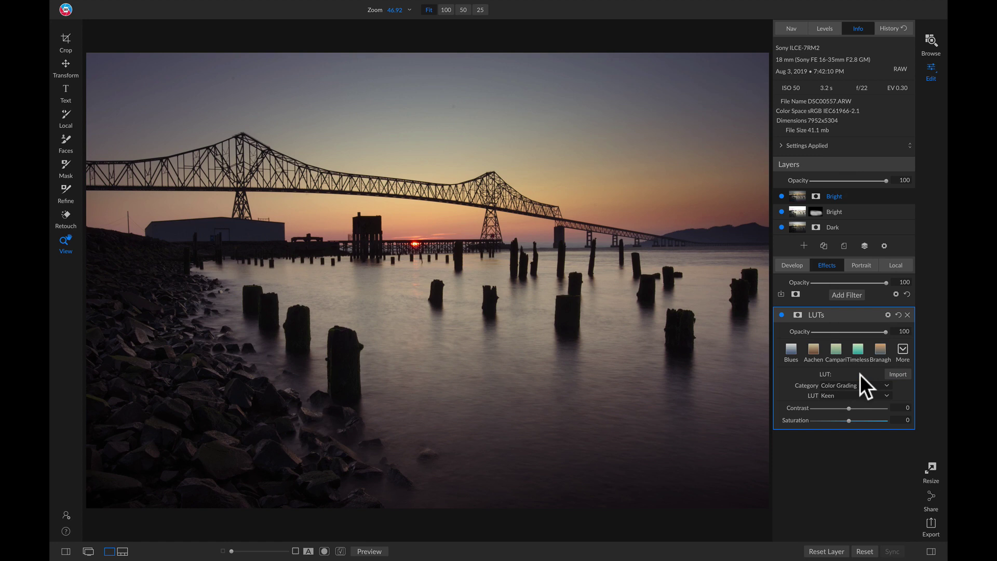
click(781, 314)
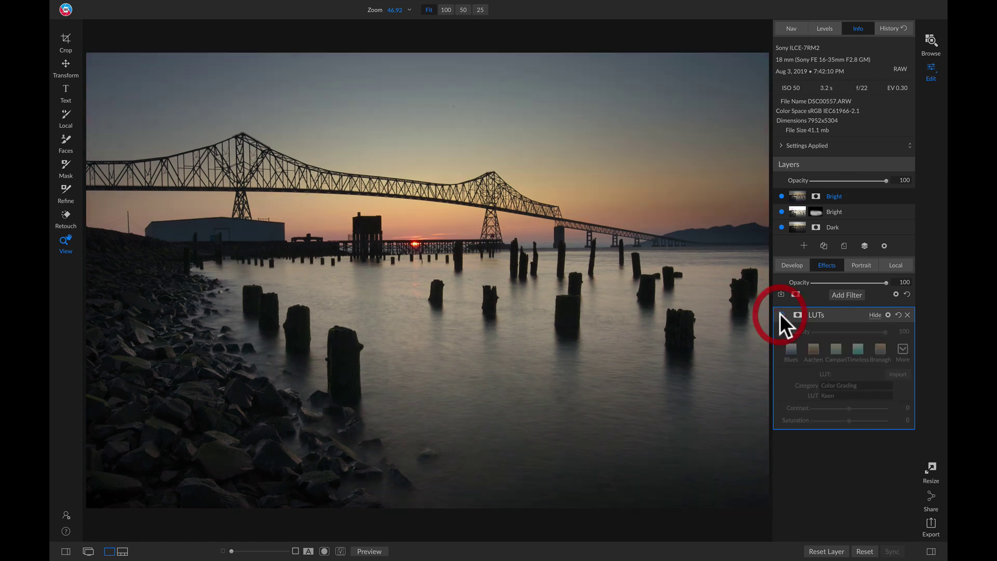
click(781, 314)
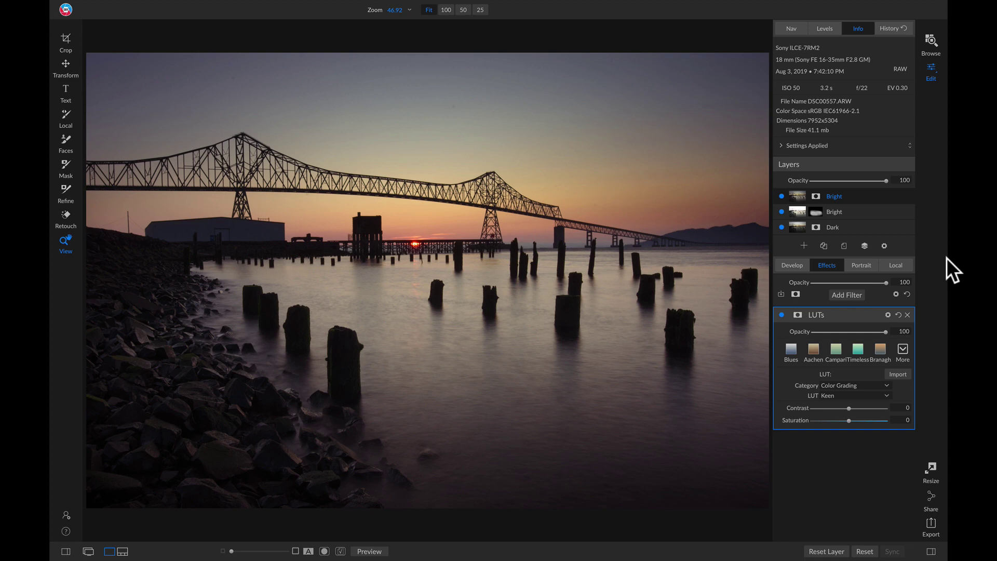
Step: Compare against the unedited original, then select the lower Bright layer and hide it
key(backslash)
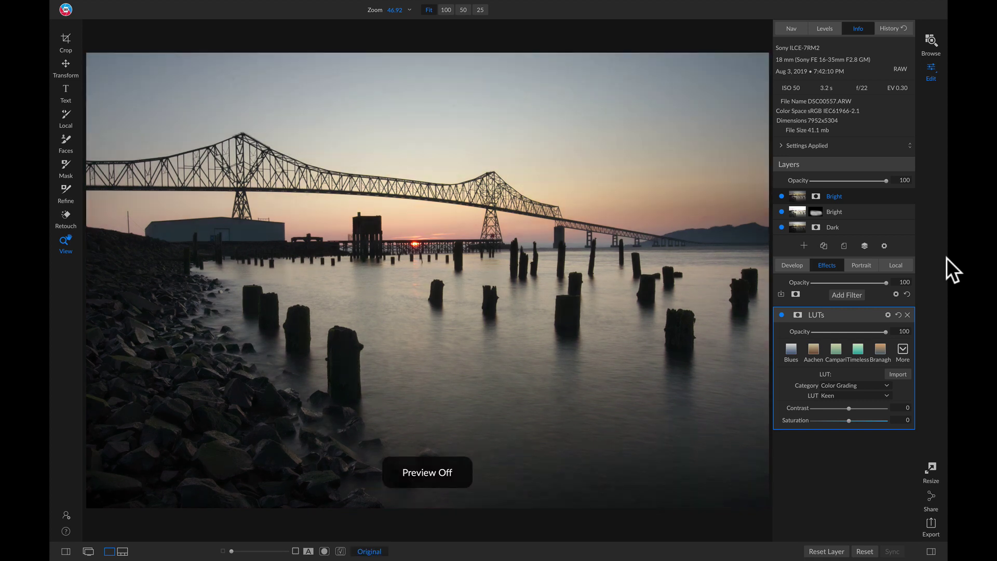
key(backslash)
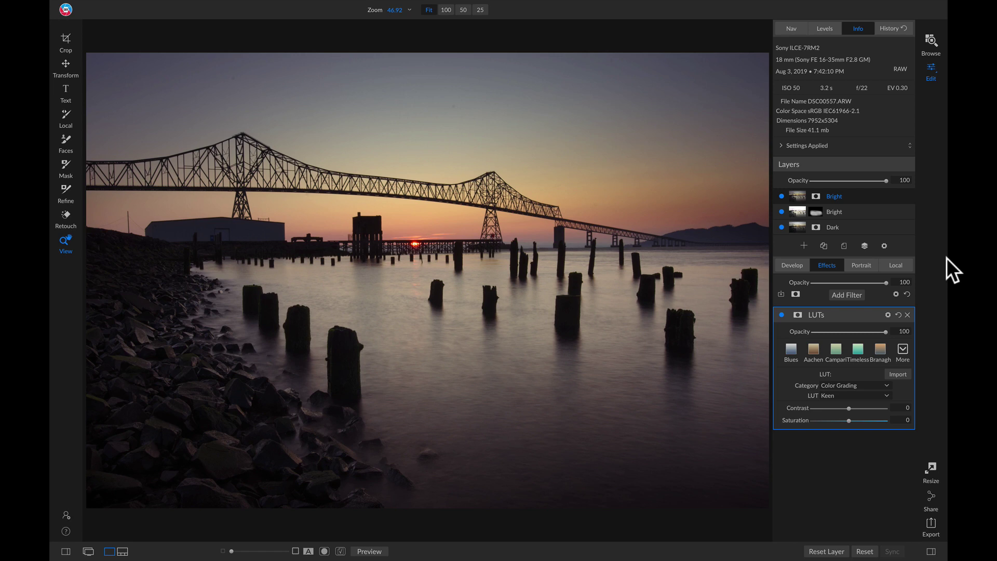
key(alt+bracketleft)
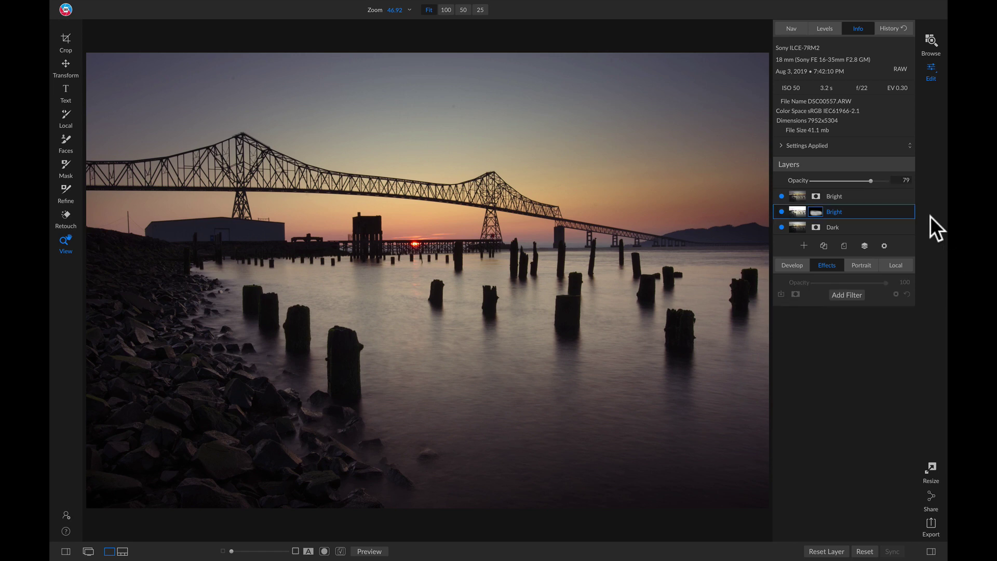
click(780, 210)
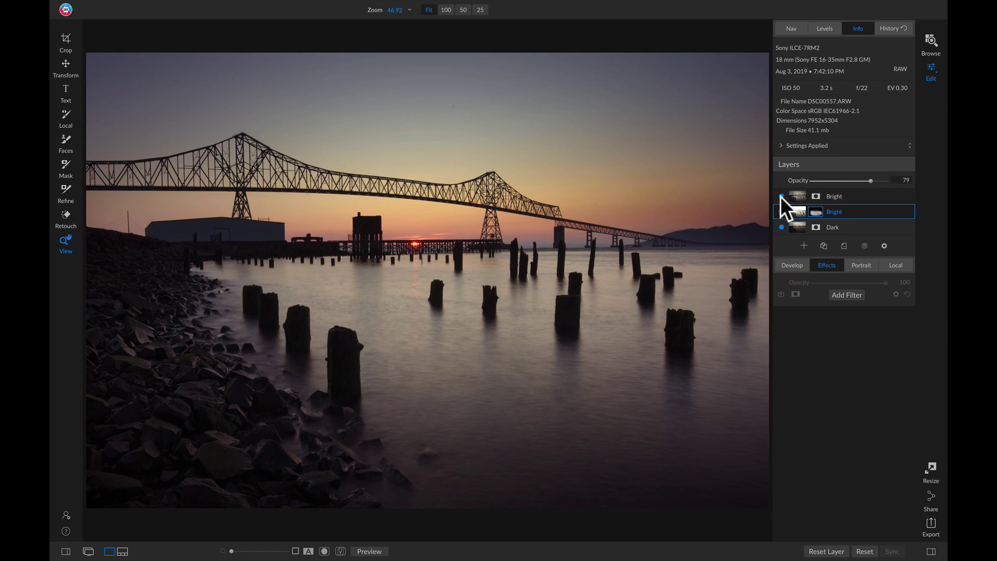
Step: Toggle the stamped top layer's visibility repeatedly to compare the before and after results
click(780, 196)
click(780, 196)
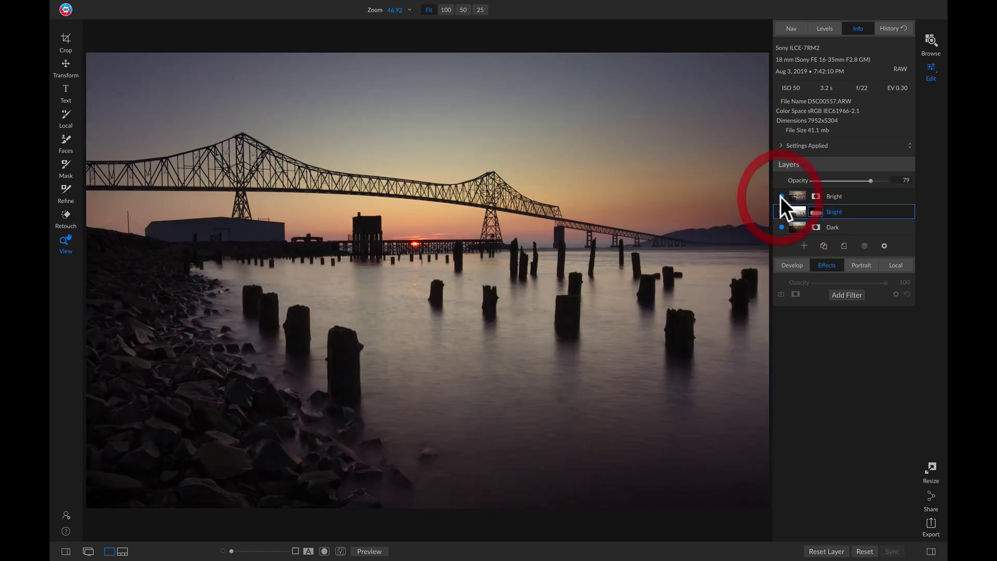
click(780, 196)
click(781, 197)
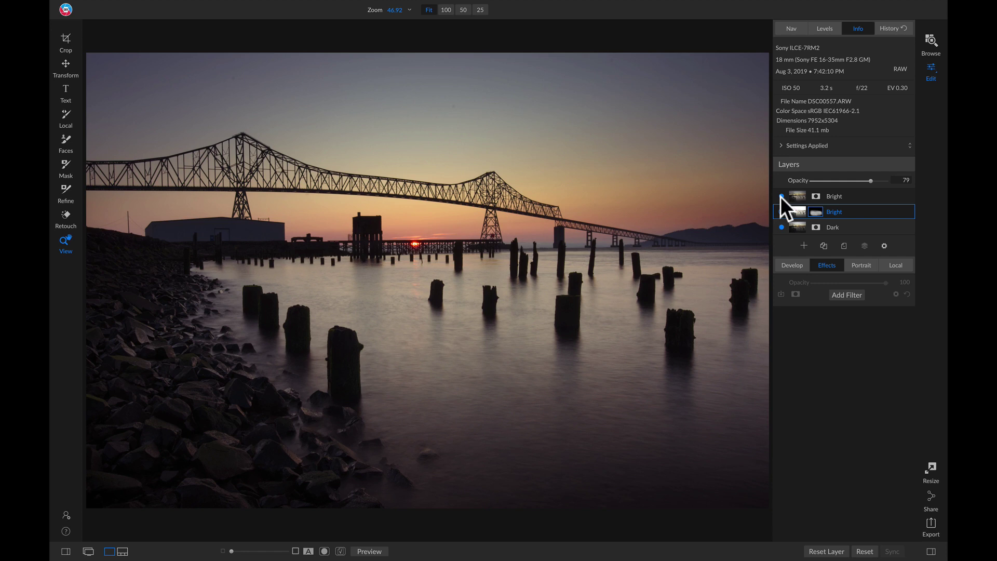